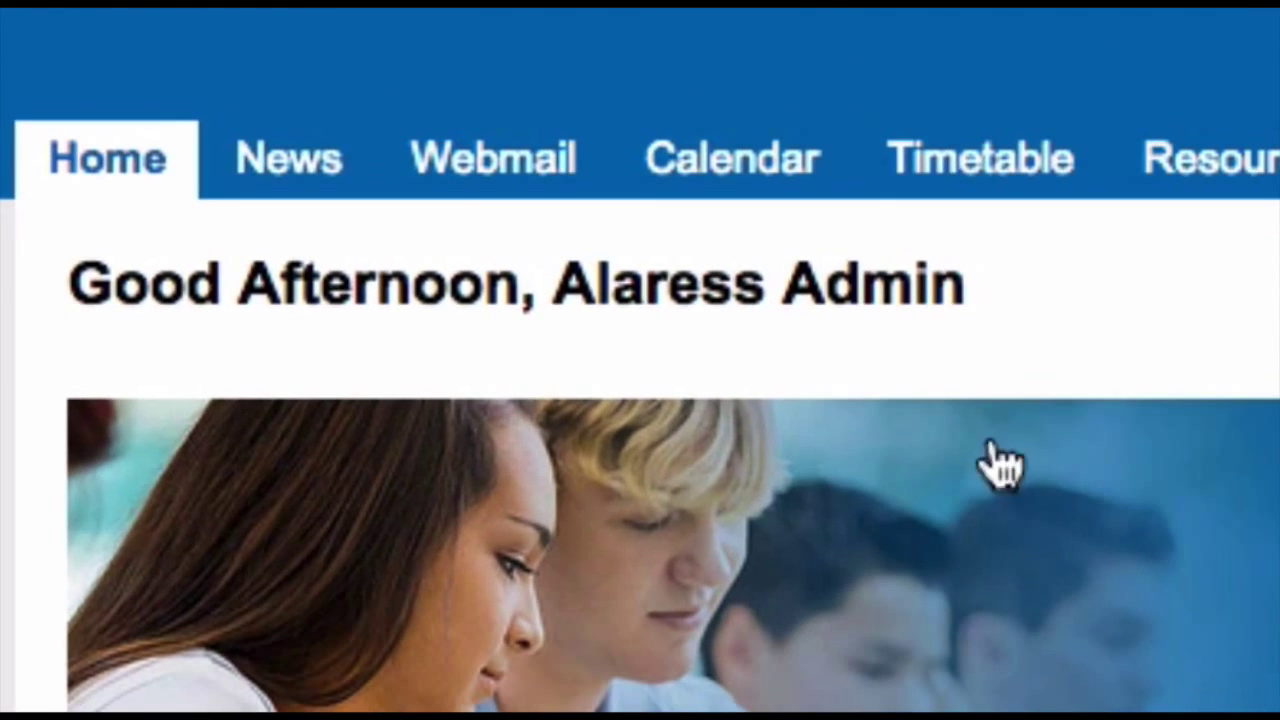
Open the school calendar, page ahead to September 2015 and return to today's month
left_click(785, 180)
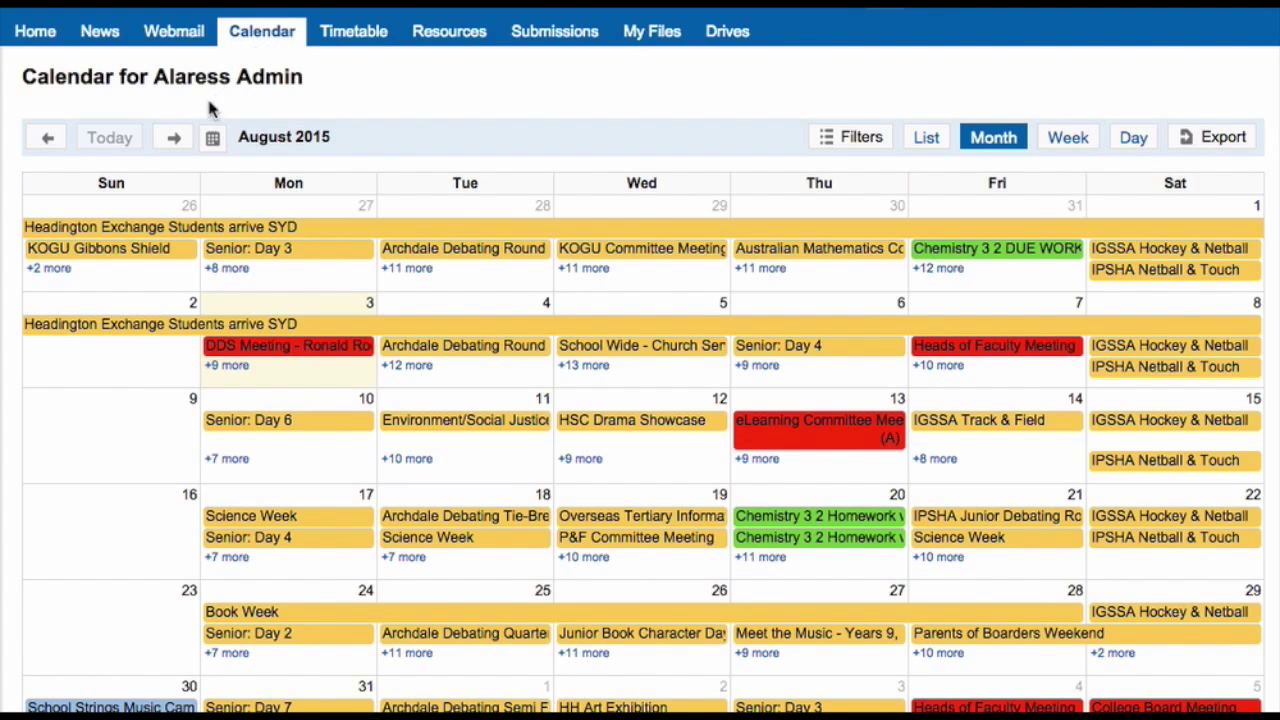
left_click(175, 140)
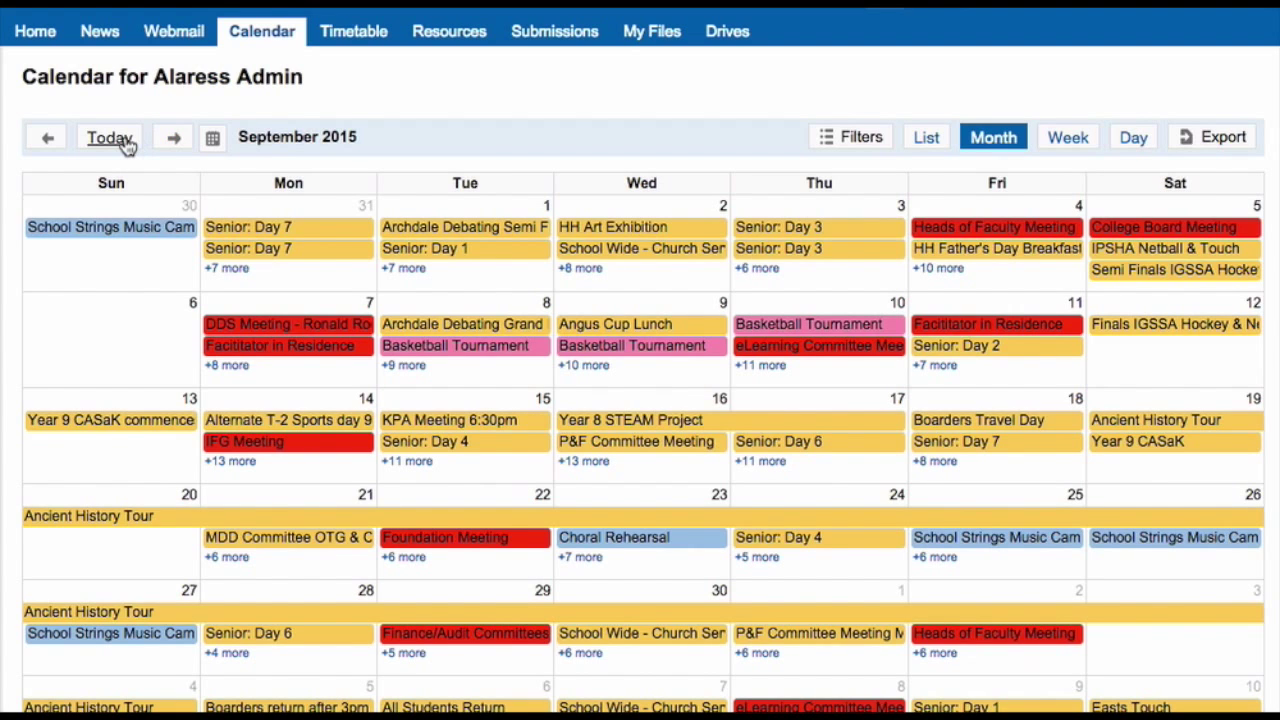
left_click(110, 139)
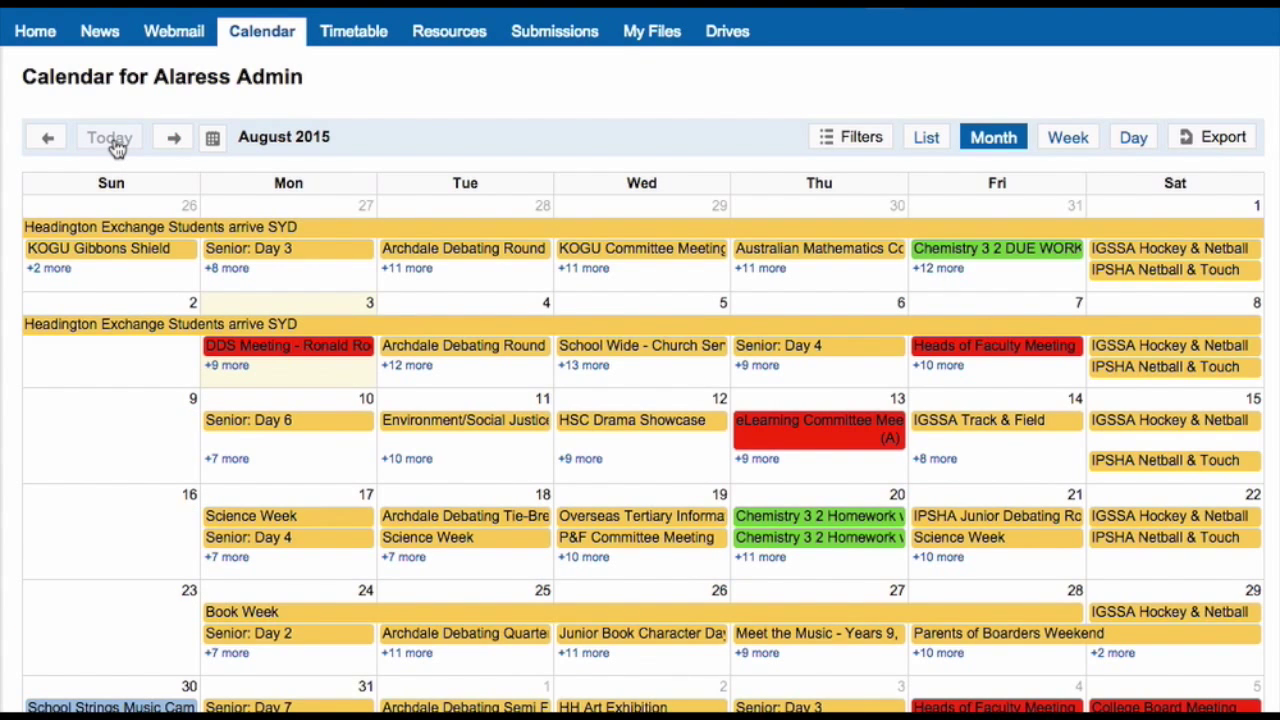
Browse the calendar's date picker ahead to October 2015 and close it without choosing a date
left_click(214, 138)
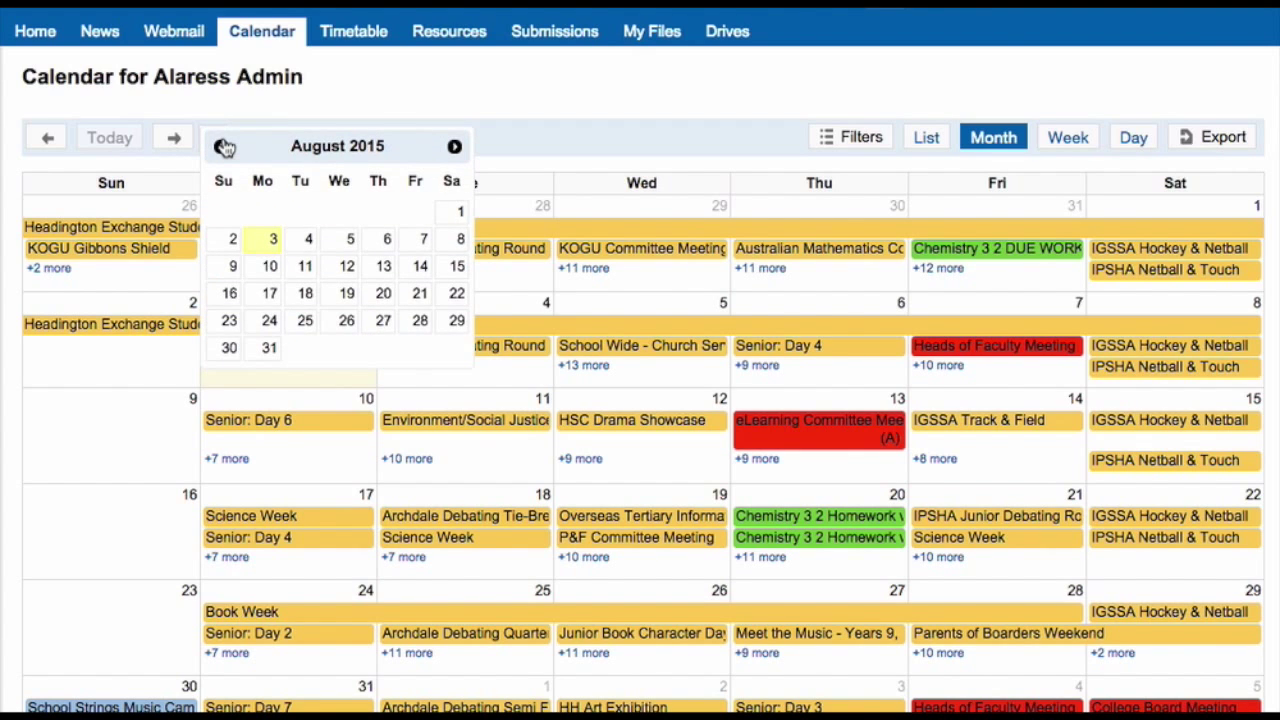
left_click(453, 147)
left_click(453, 147)
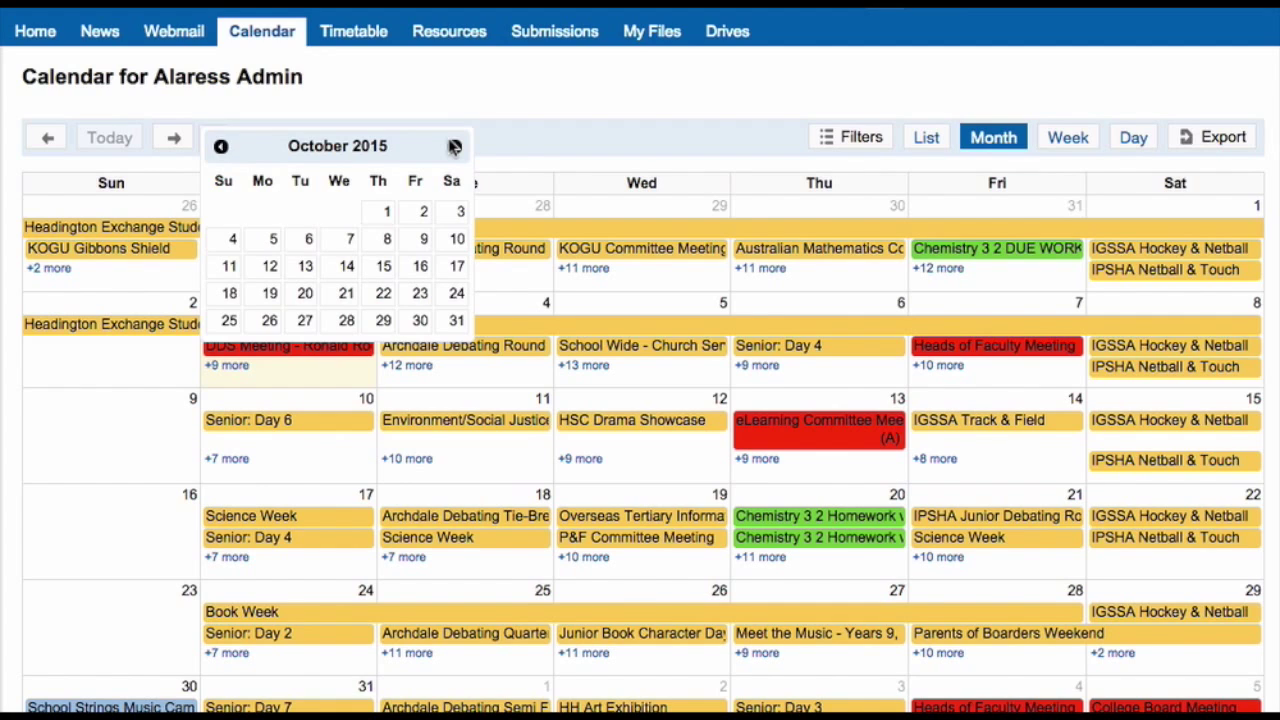
left_click(473, 112)
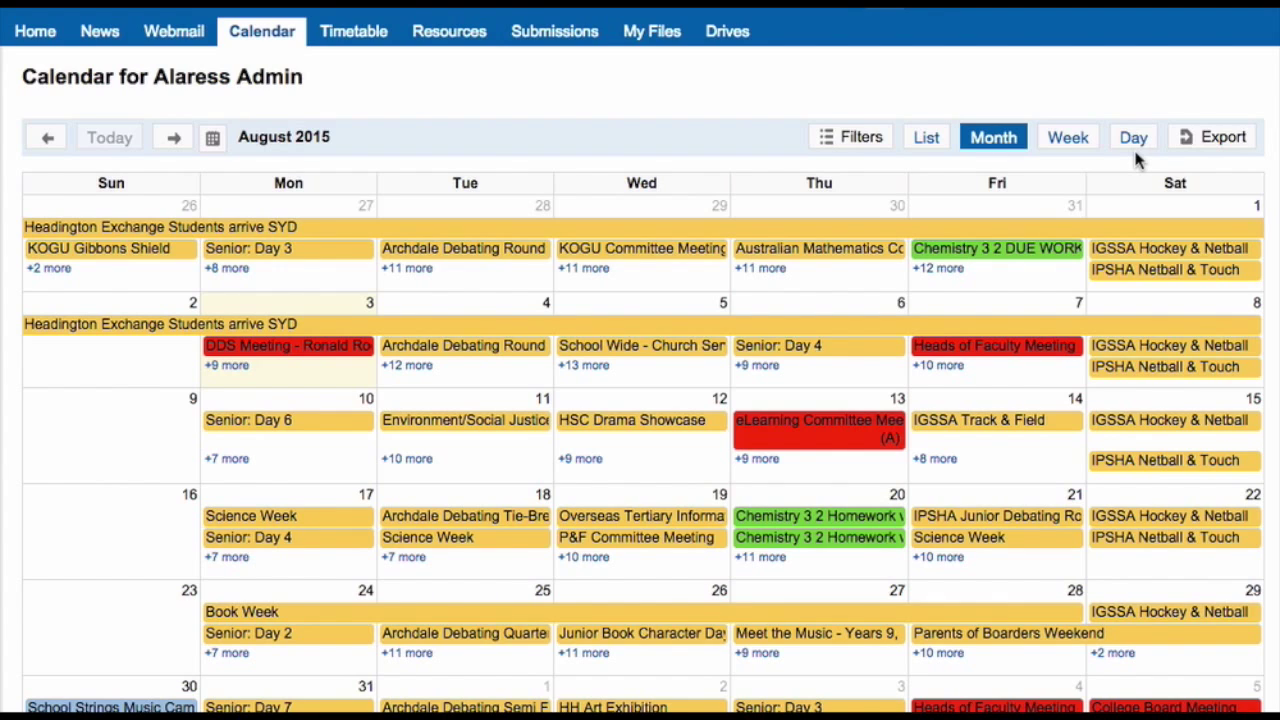
Open the calendar filters and turn the Events source off and back on
left_click(860, 138)
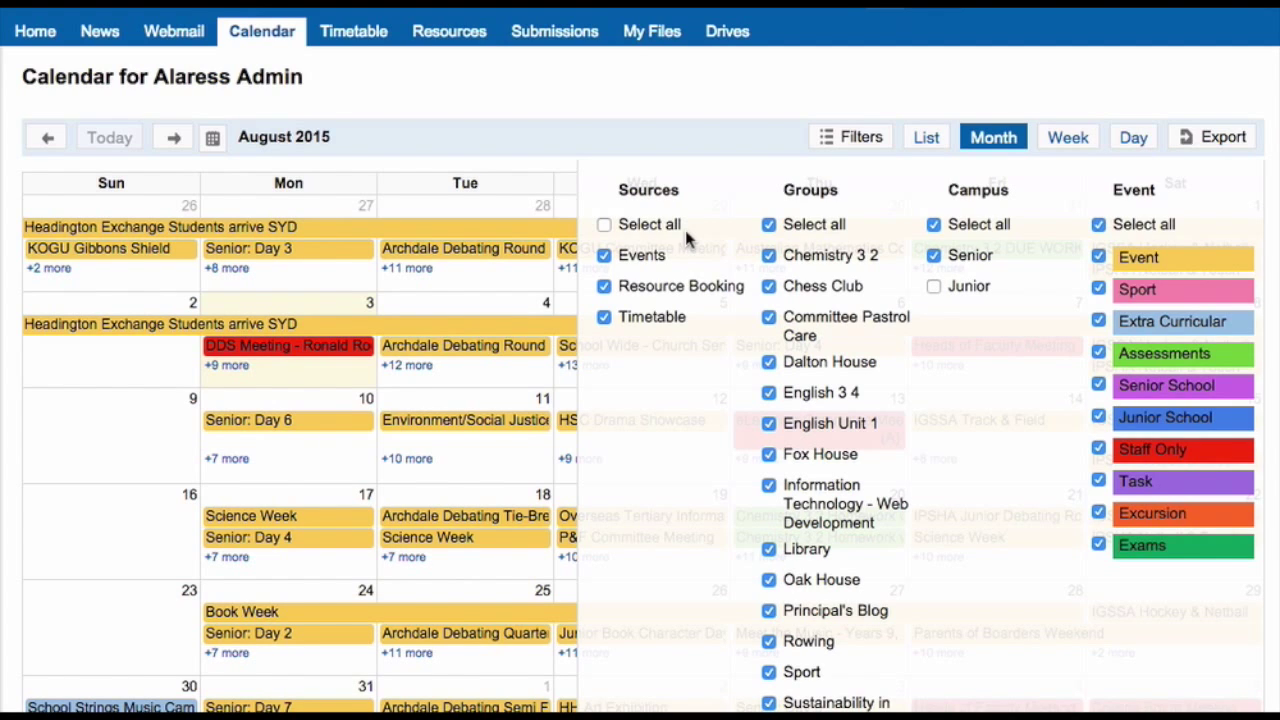
left_click(652, 256)
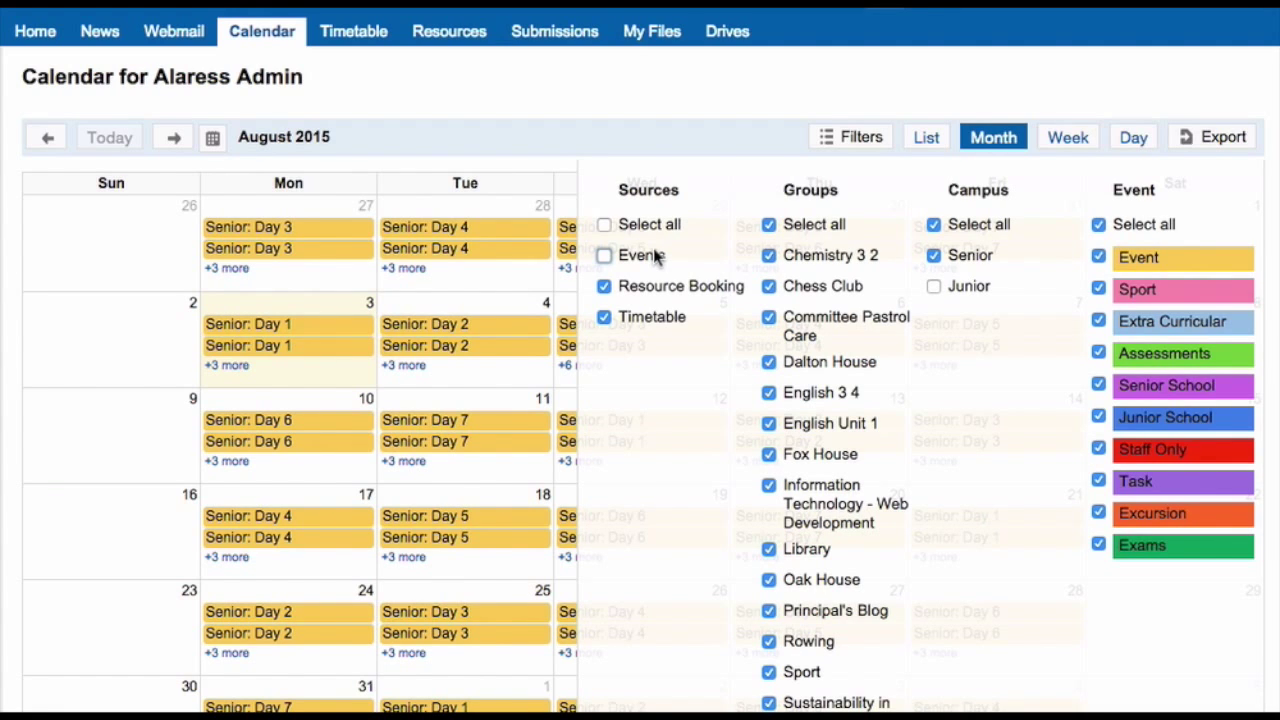
left_click(655, 256)
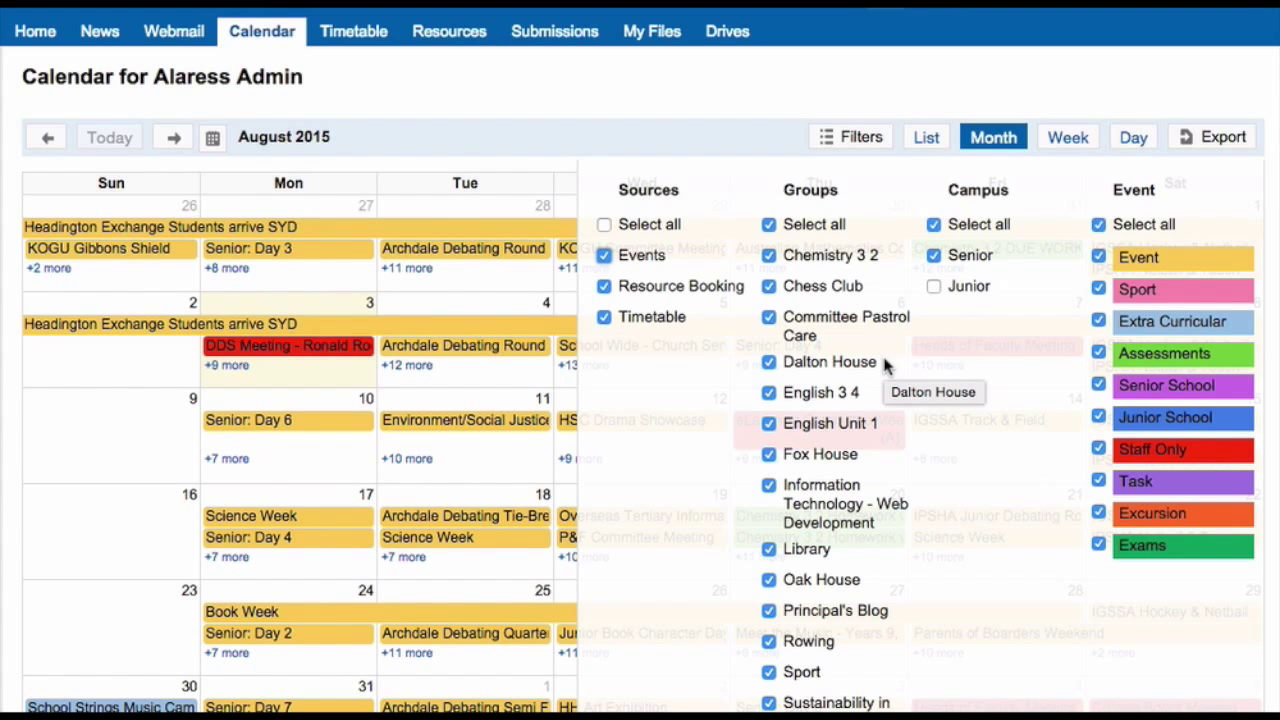
Turn the Chess Club and Committee Pastrol Care group filters off and back on
left_click(830, 286)
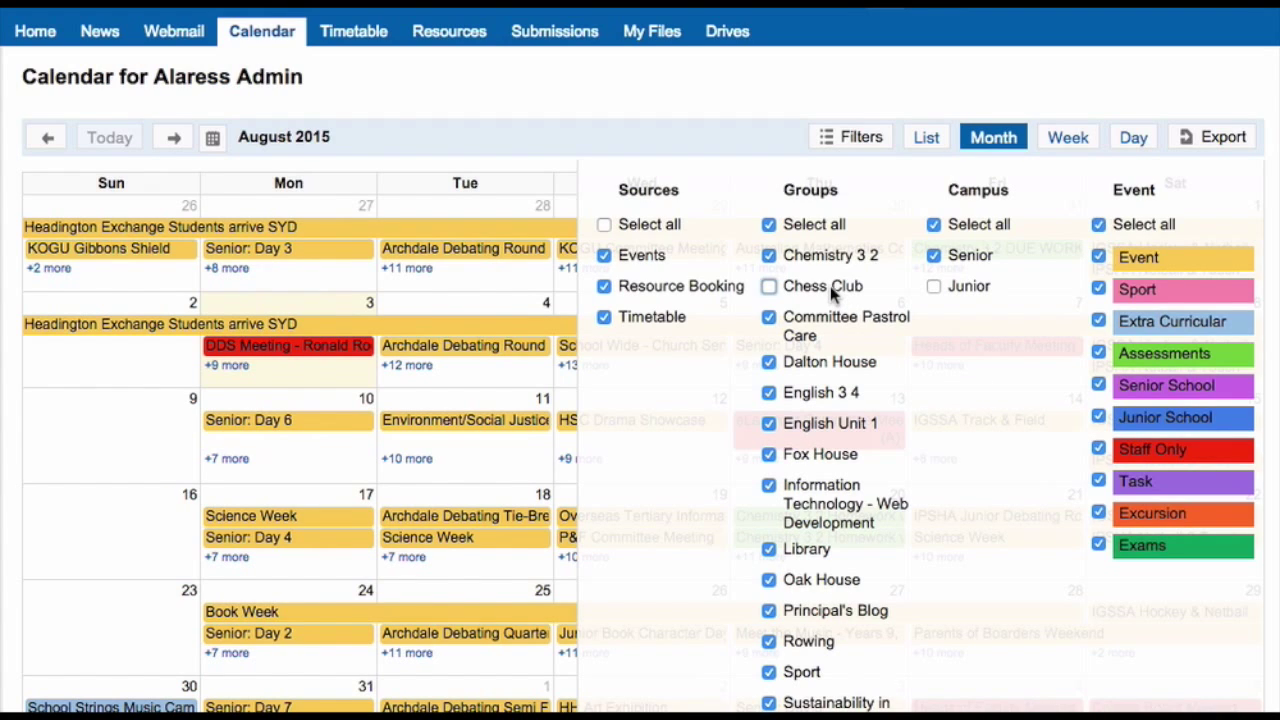
left_click(822, 320)
left_click(821, 321)
left_click(816, 290)
Clear and reselect all campuses in the calendar filters, and deselect Senior so only Junior stays checked
left_click(977, 228)
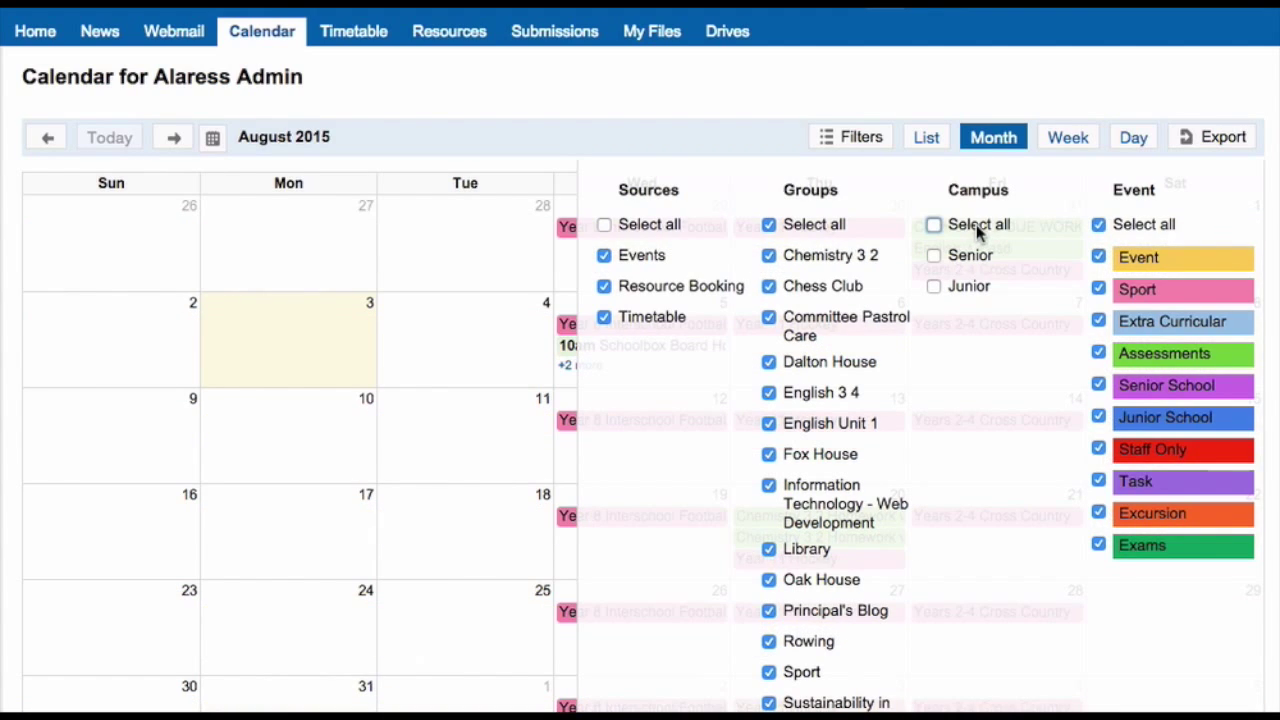
left_click(977, 228)
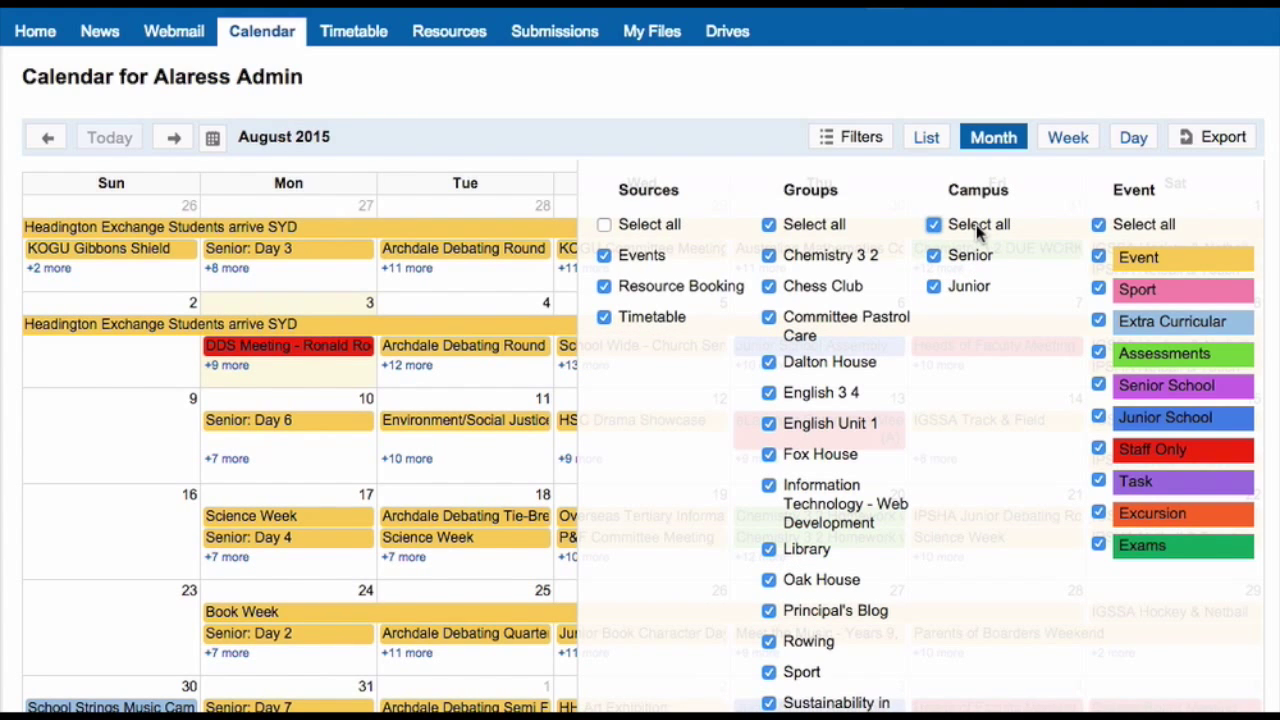
left_click(967, 262)
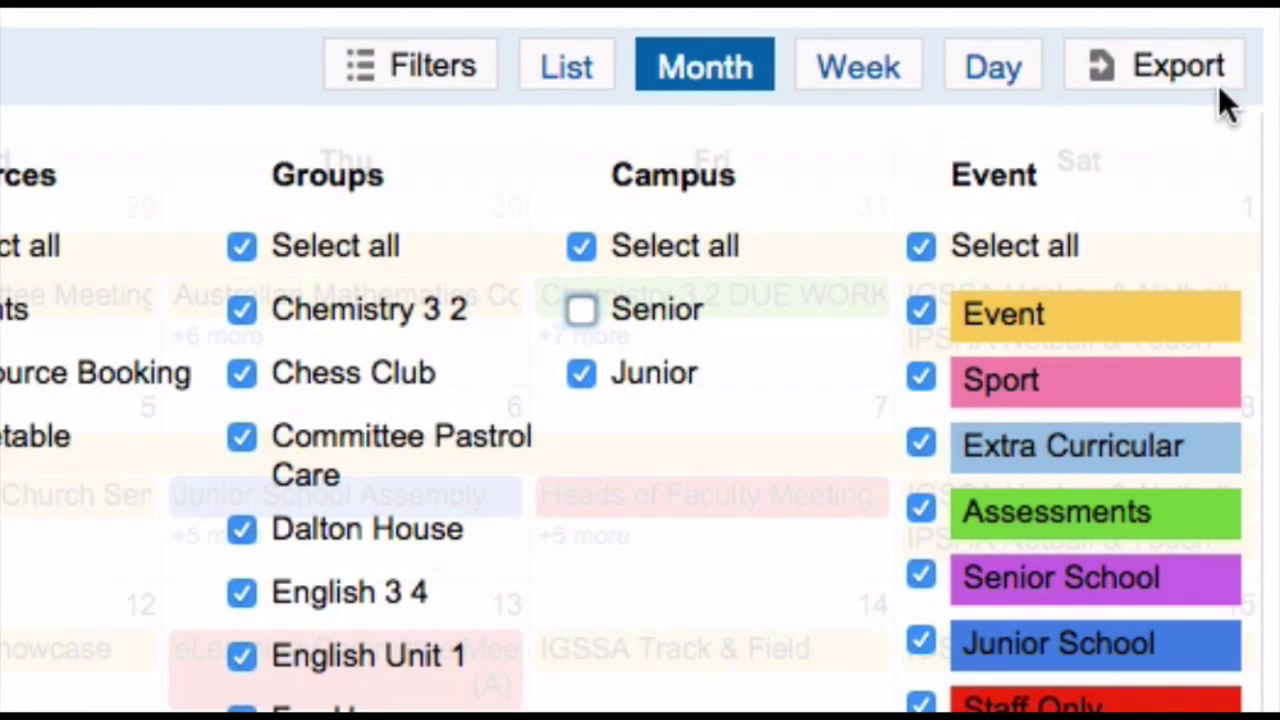
Export all calendar events as CSV, and generate and copy the live feed URL for all events
left_click(1220, 92)
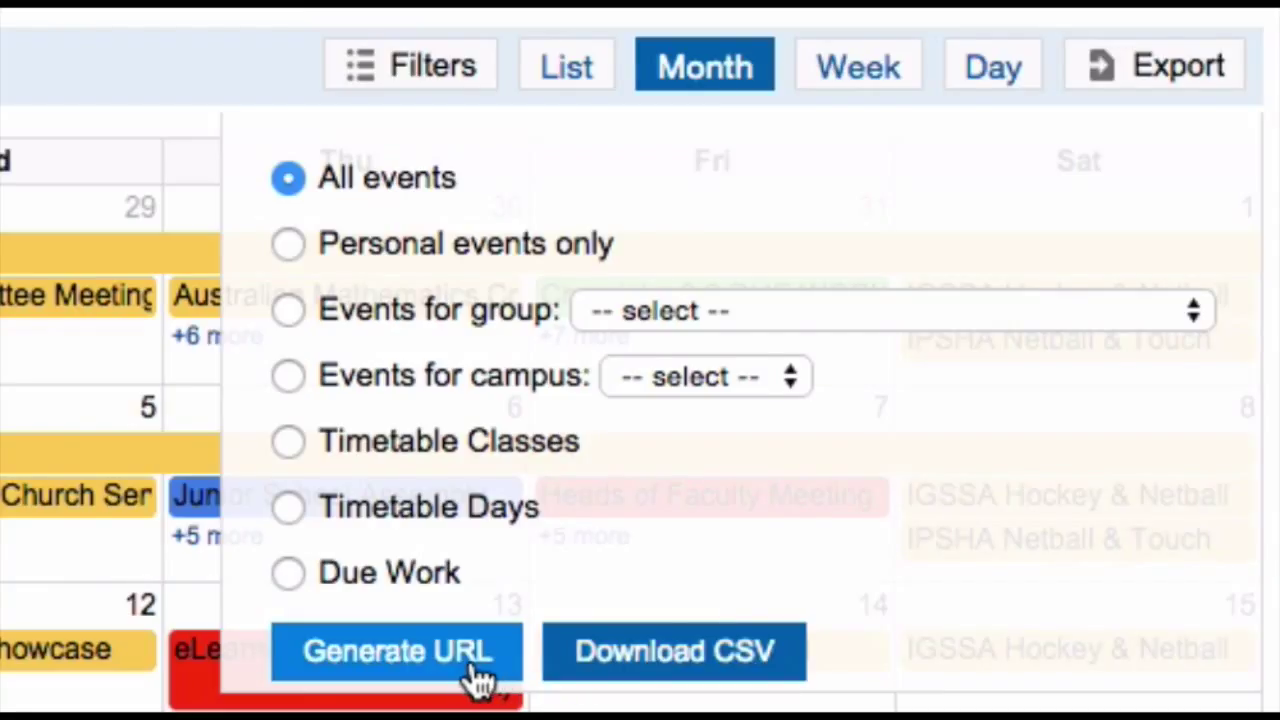
left_click(560, 678)
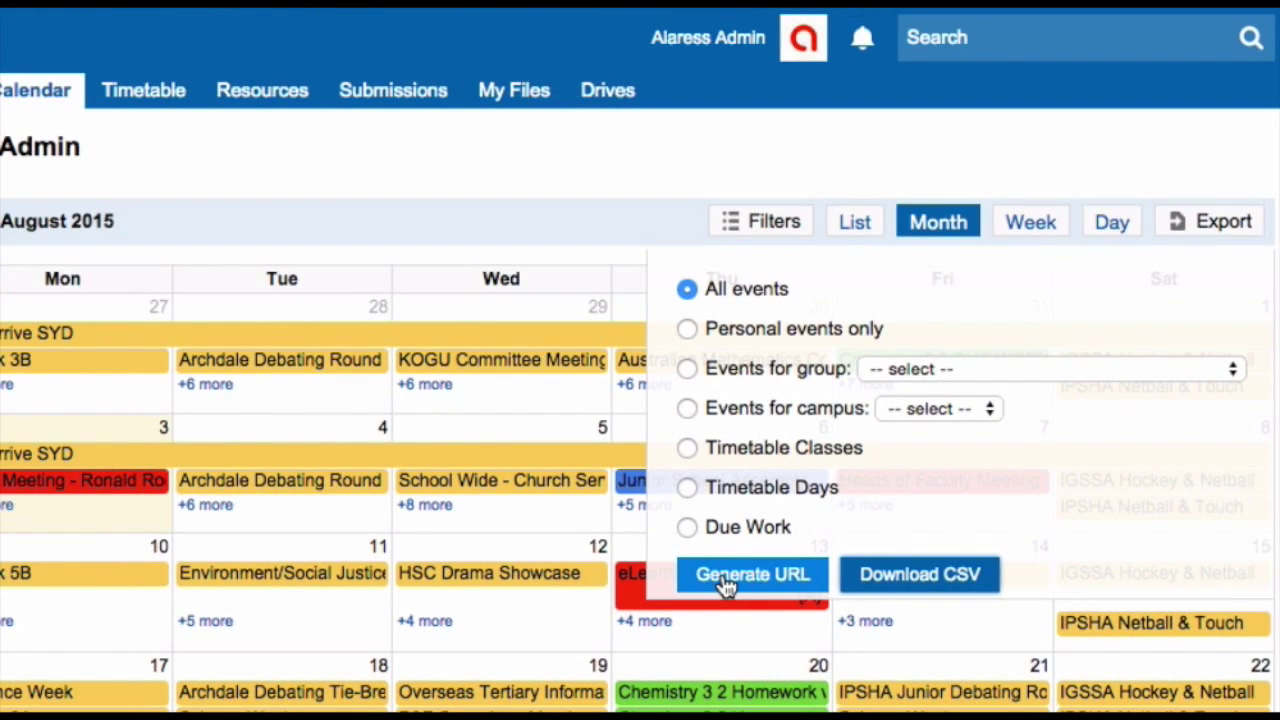
left_click(352, 669)
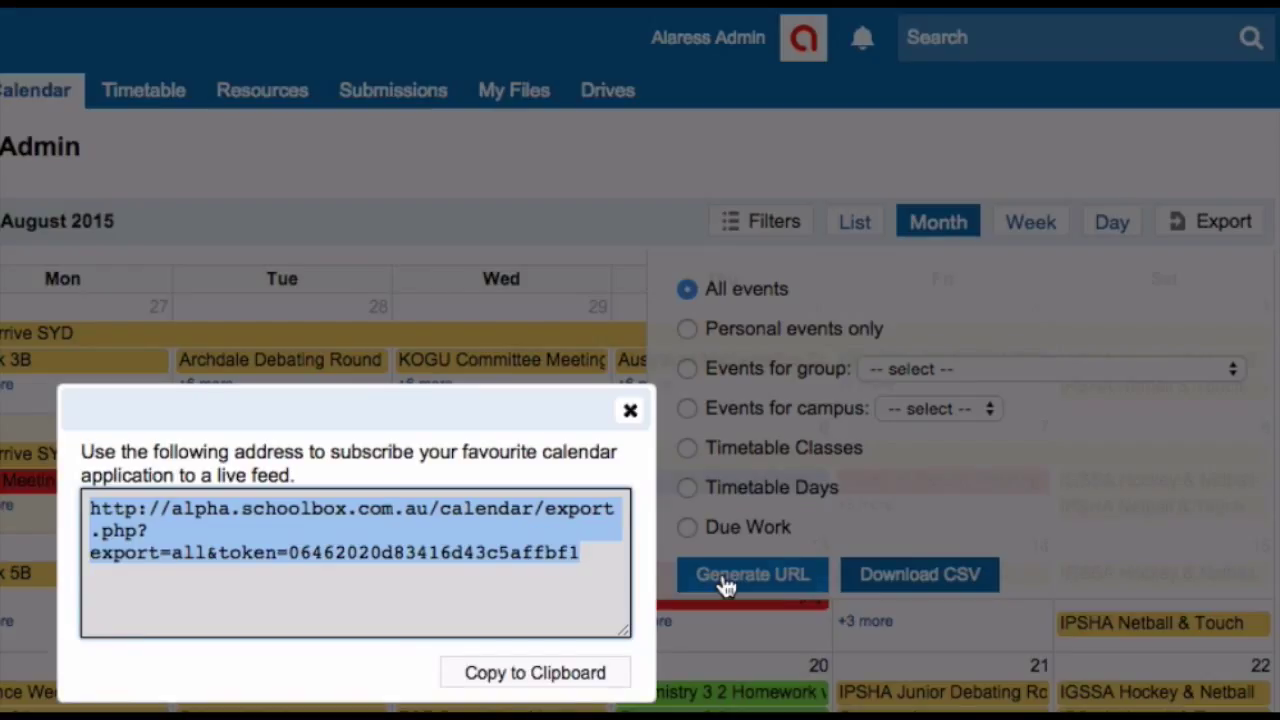
left_click(588, 675)
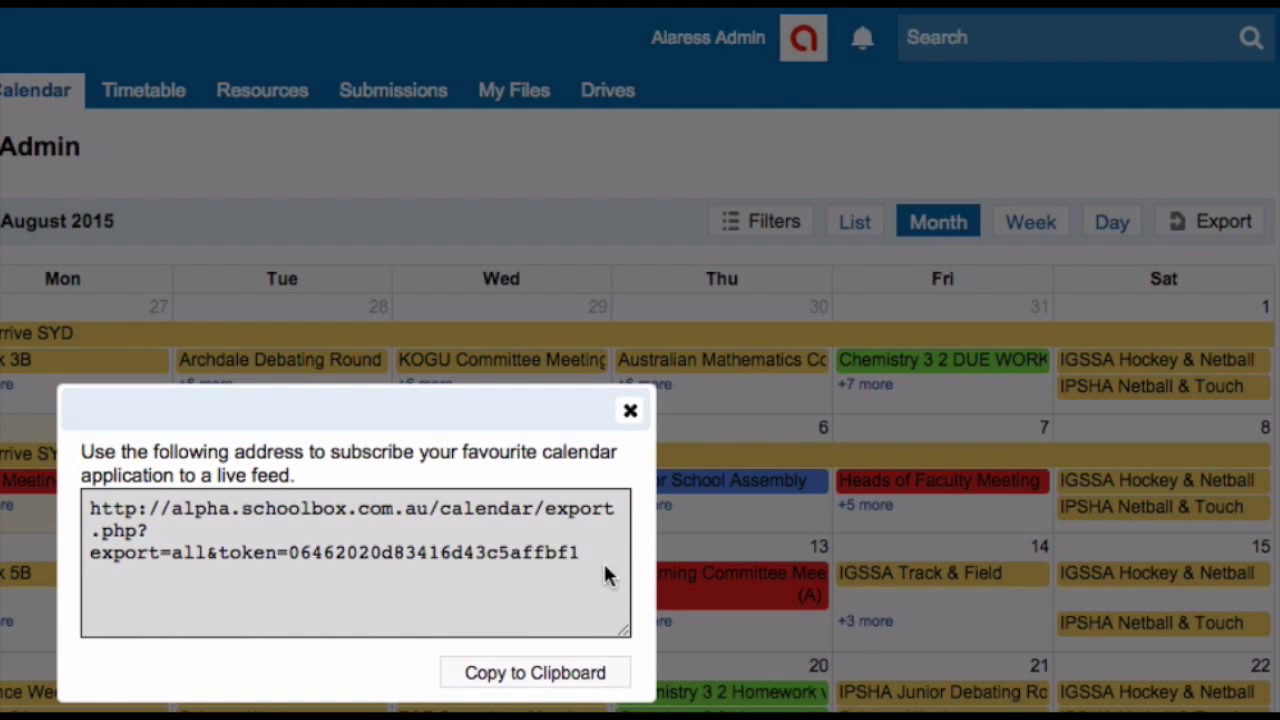
left_click(632, 413)
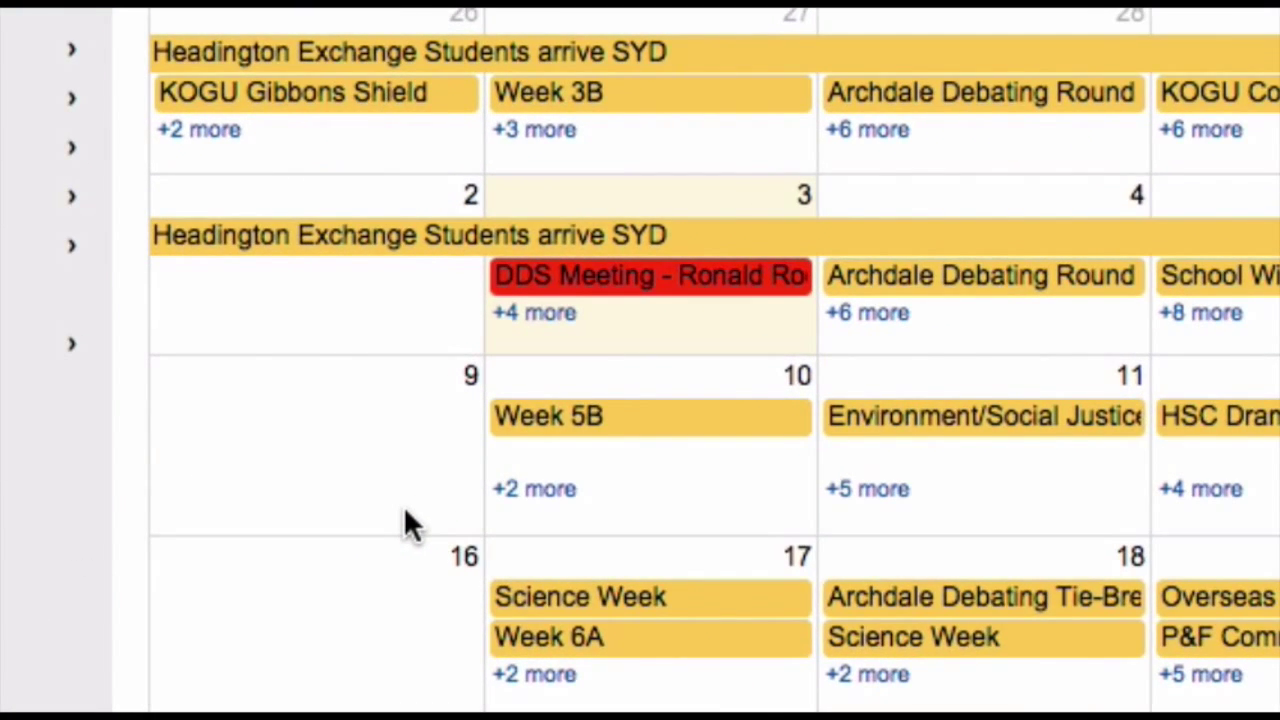
Start a new event on Sunday, 9th August, viewing the Task form briefly, and open the event's full editing form
left_click(405, 512)
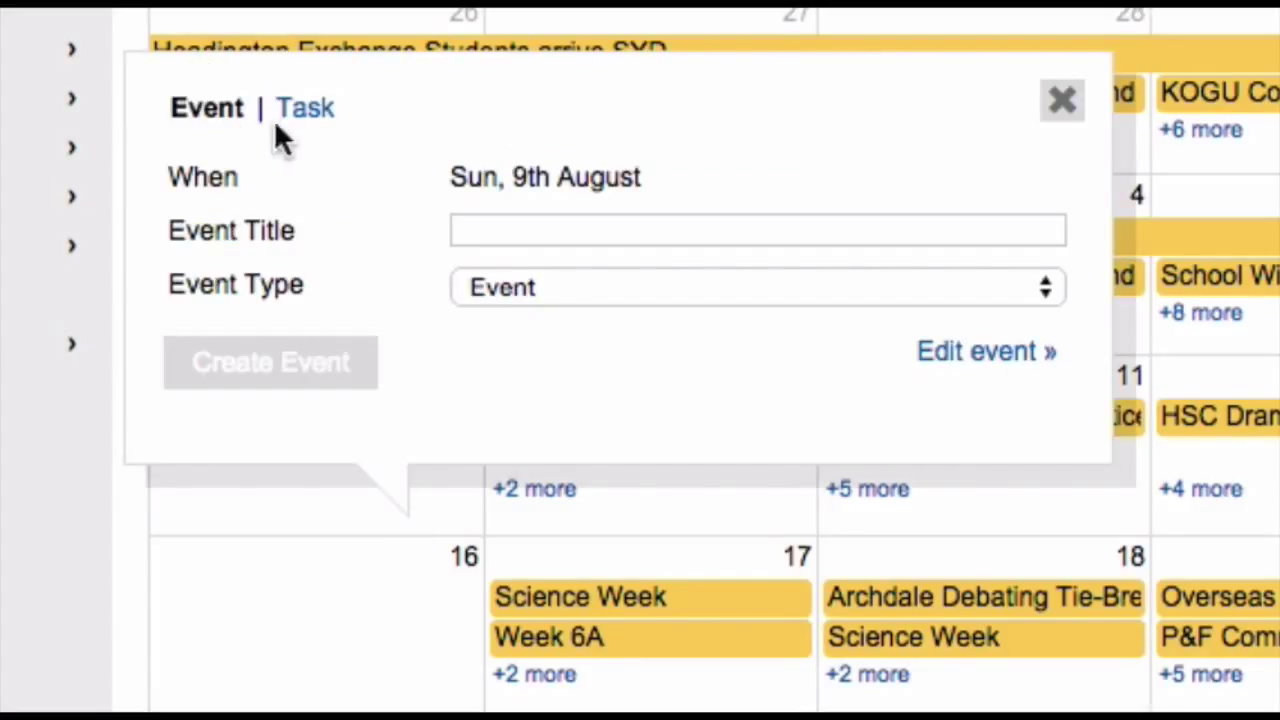
left_click(303, 118)
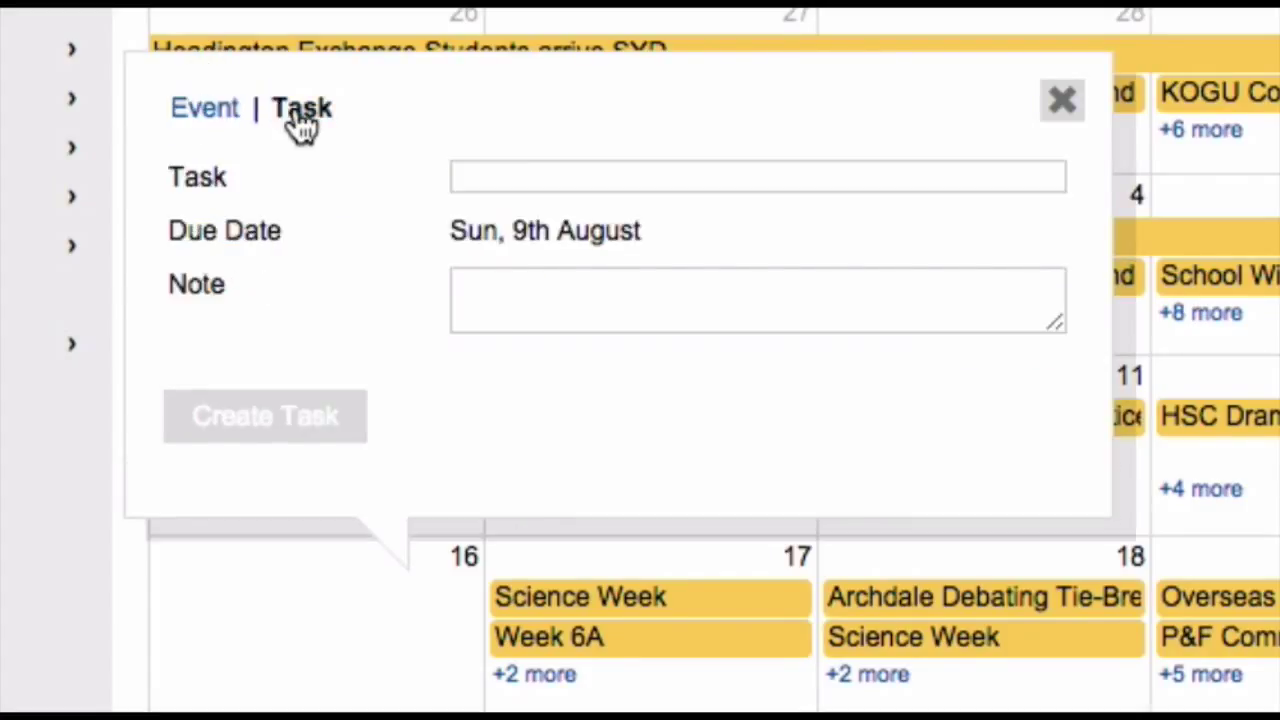
left_click(216, 120)
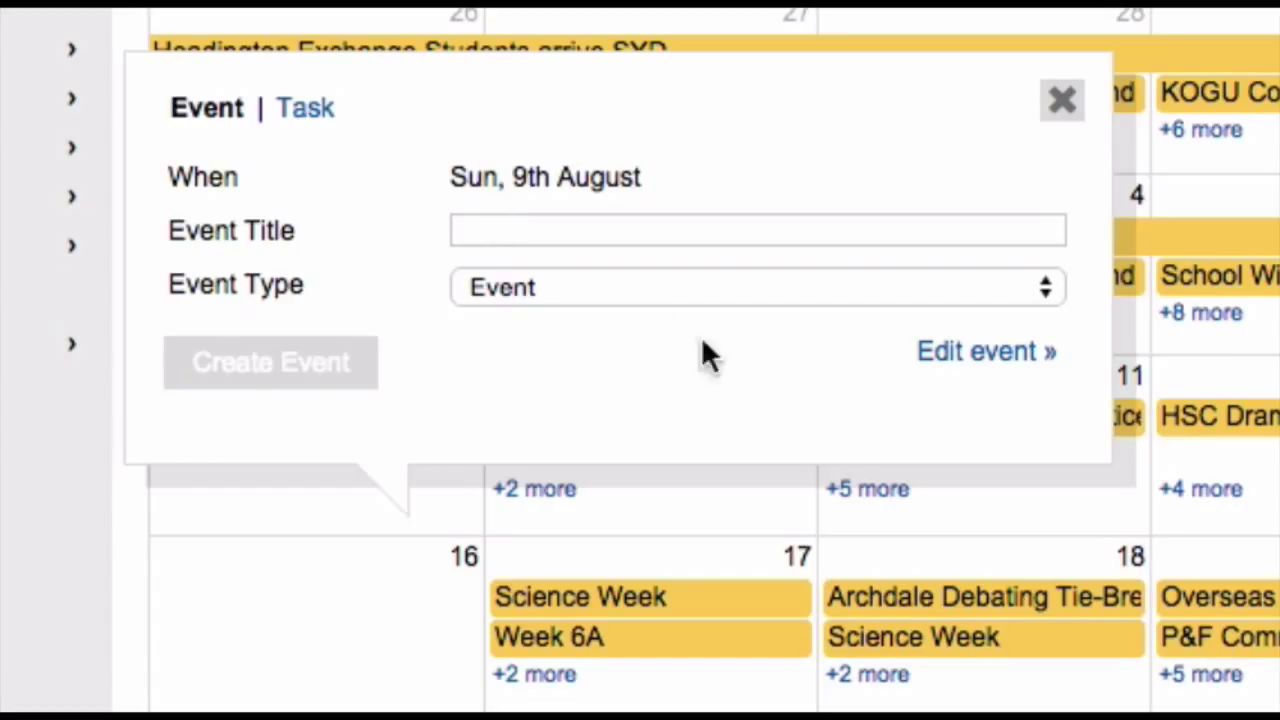
left_click(962, 372)
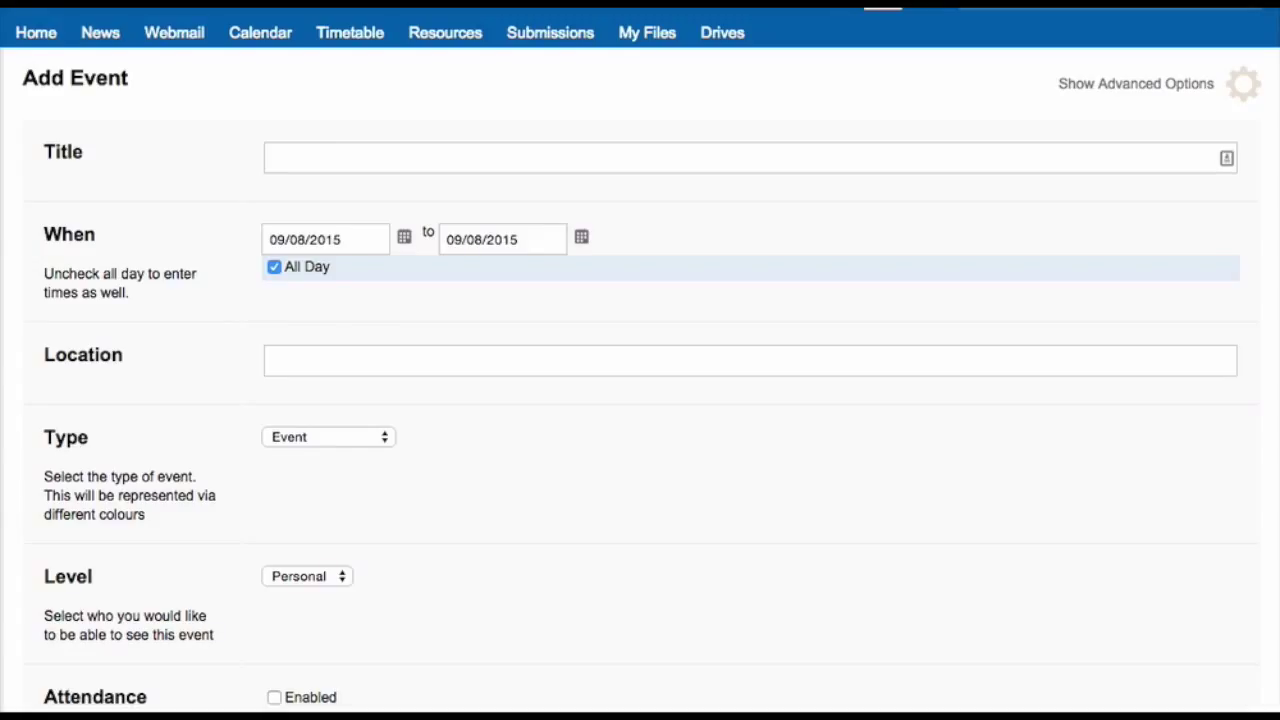
Title the event "Science Faculty Meeting"
left_click(531, 154)
type("Scie")
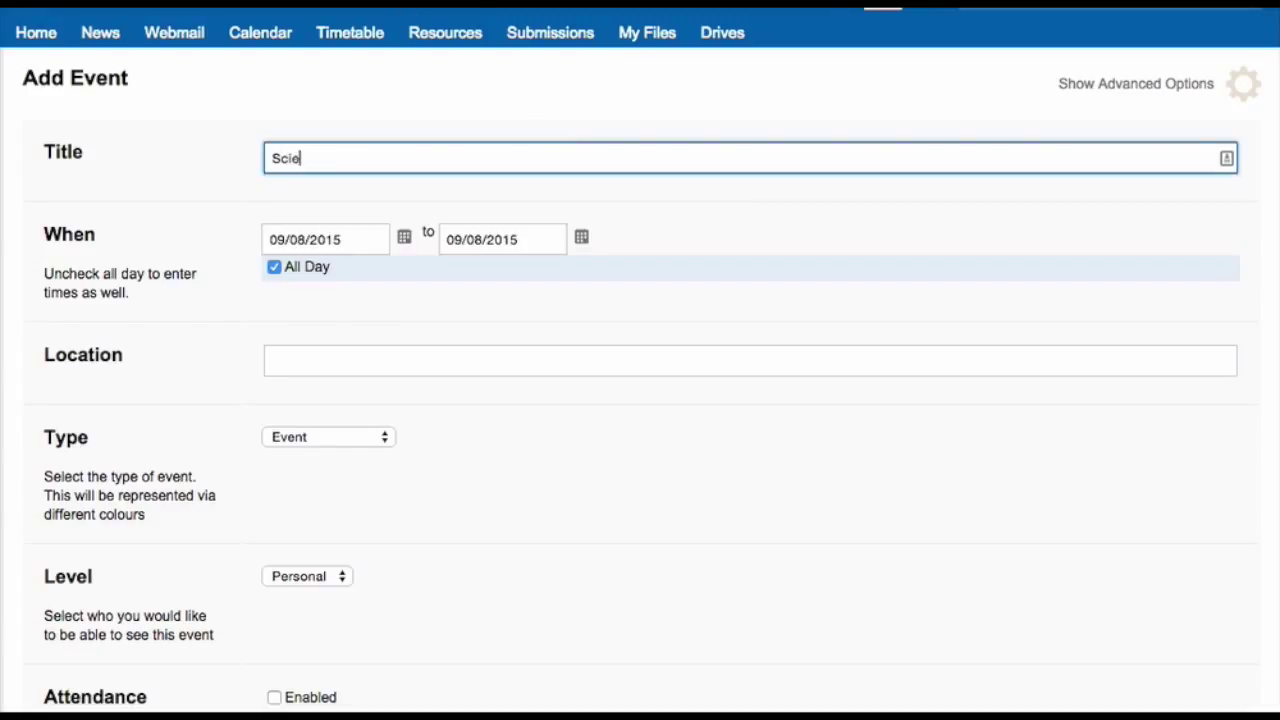
type("nce Faculty Meeting")
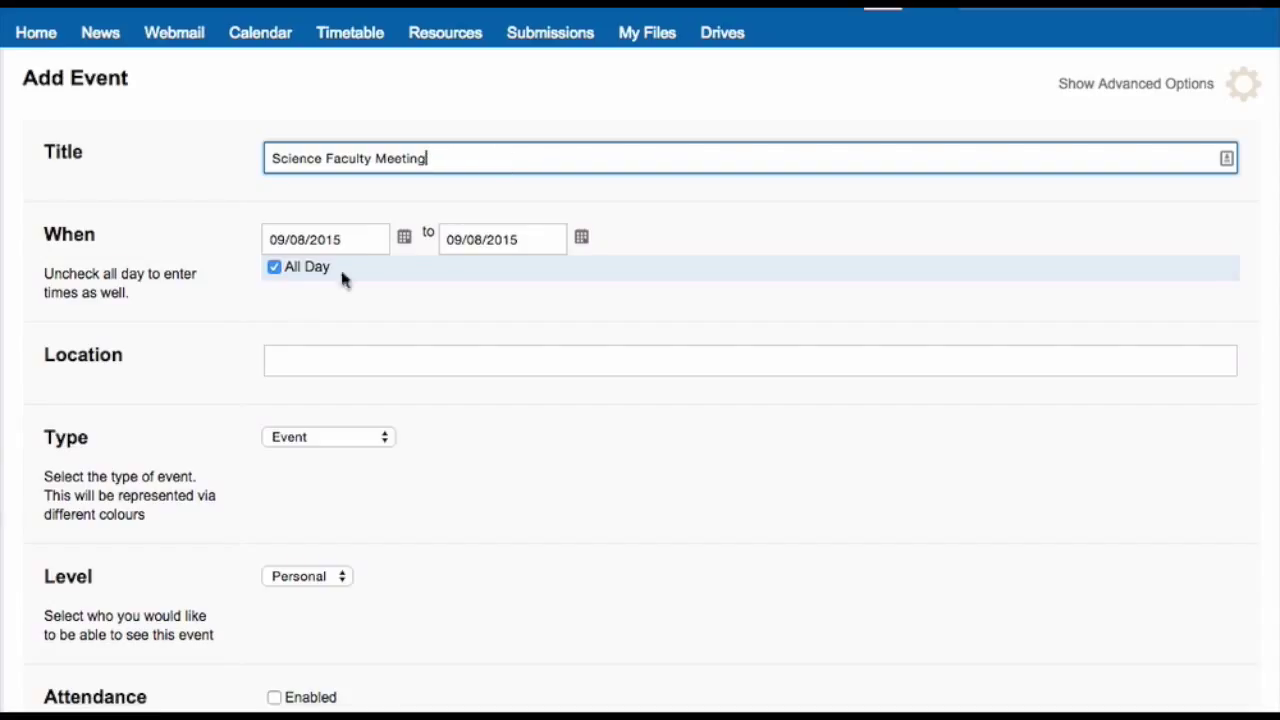
Turn off the all-day option and set the event's start time to 3:30 PM
left_click(297, 278)
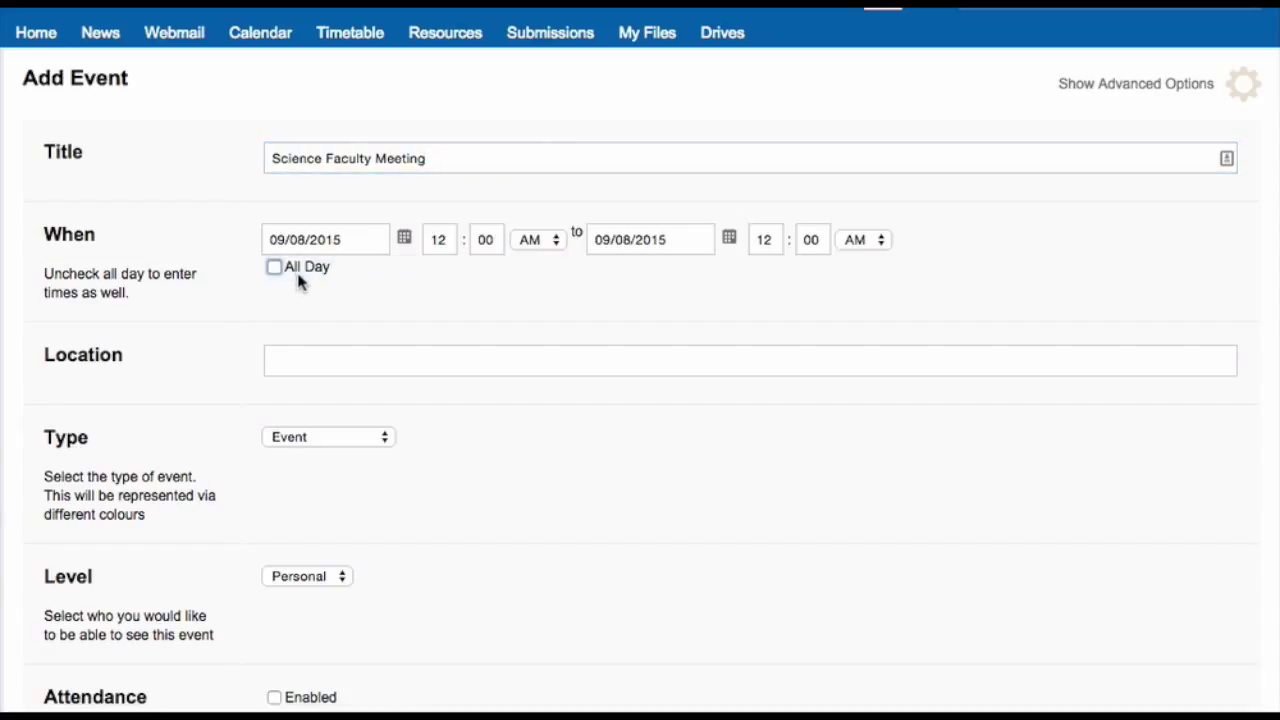
double_click(433, 243)
type("3")
double_click(501, 237)
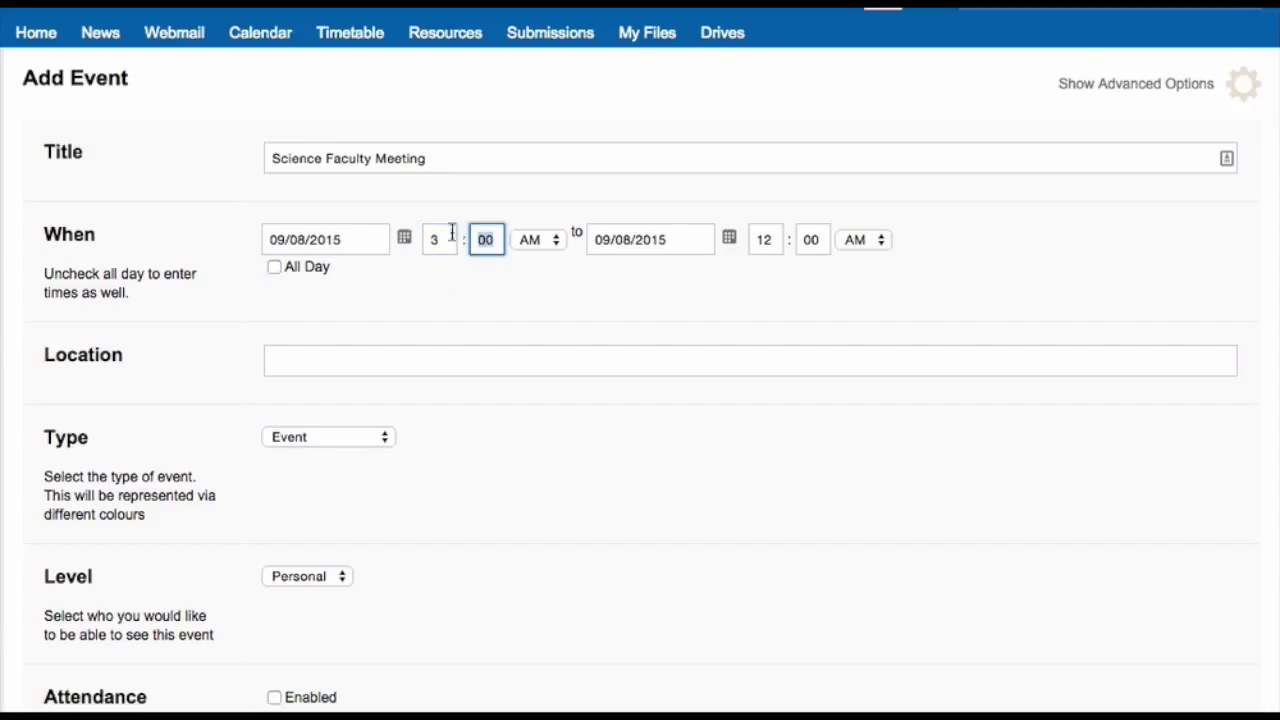
type("30")
left_click(538, 240)
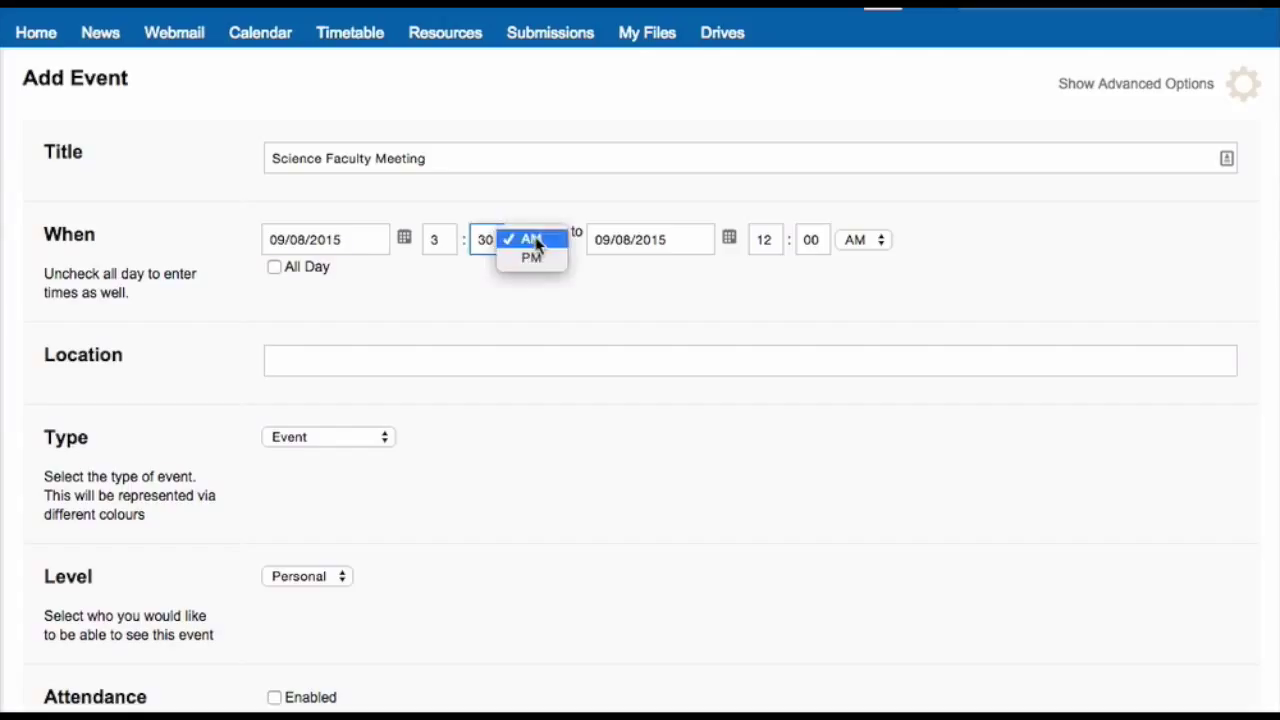
left_click(530, 258)
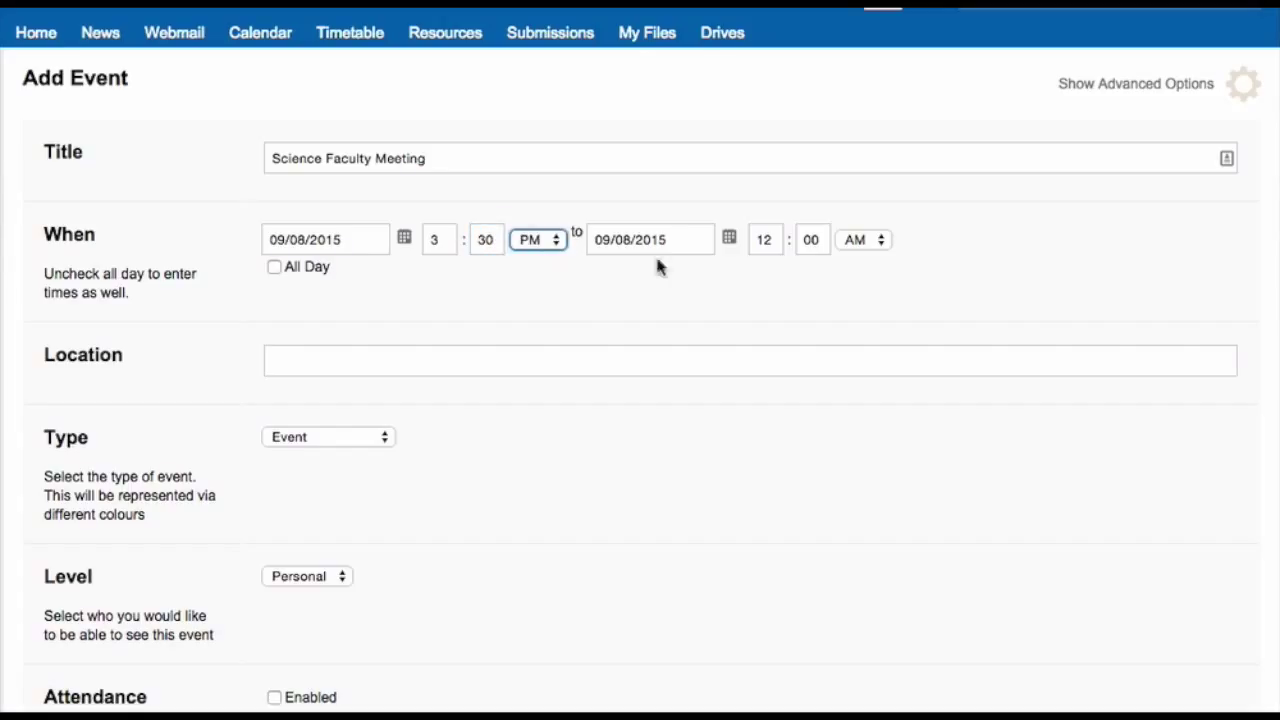
Set the event's end time to 4:30 PM
double_click(771, 240)
type("4")
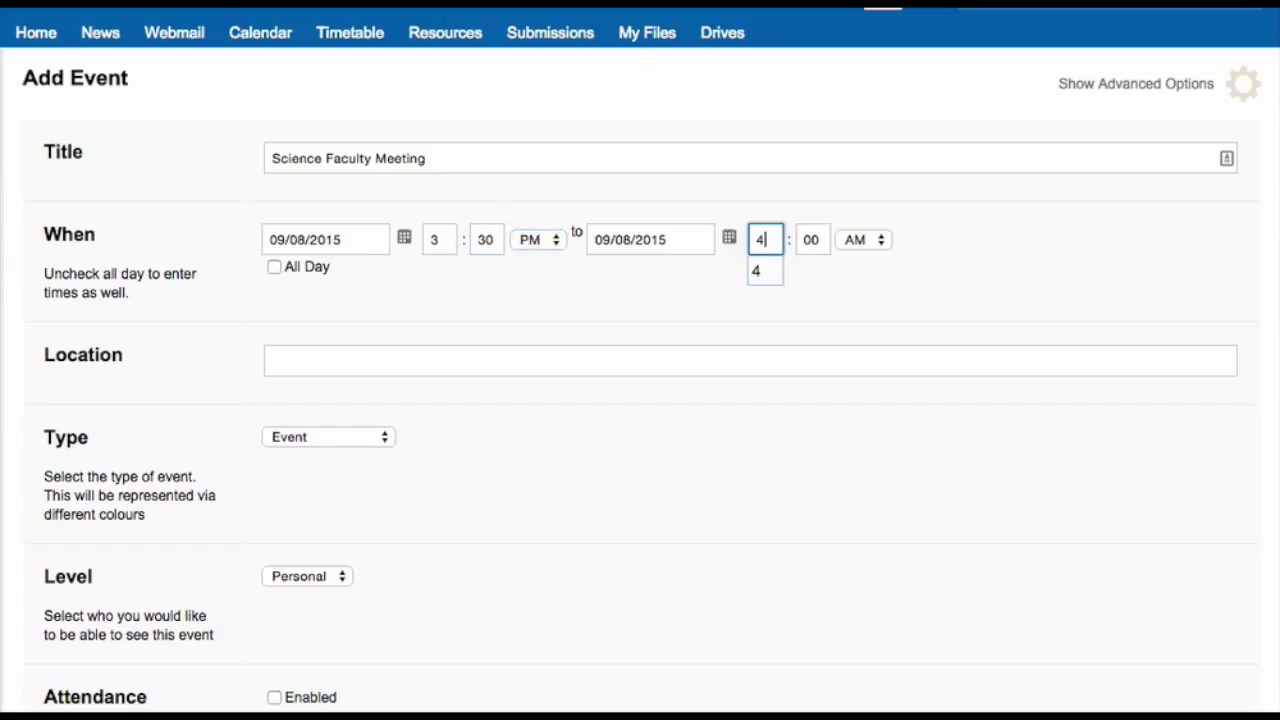
double_click(811, 240)
type("30")
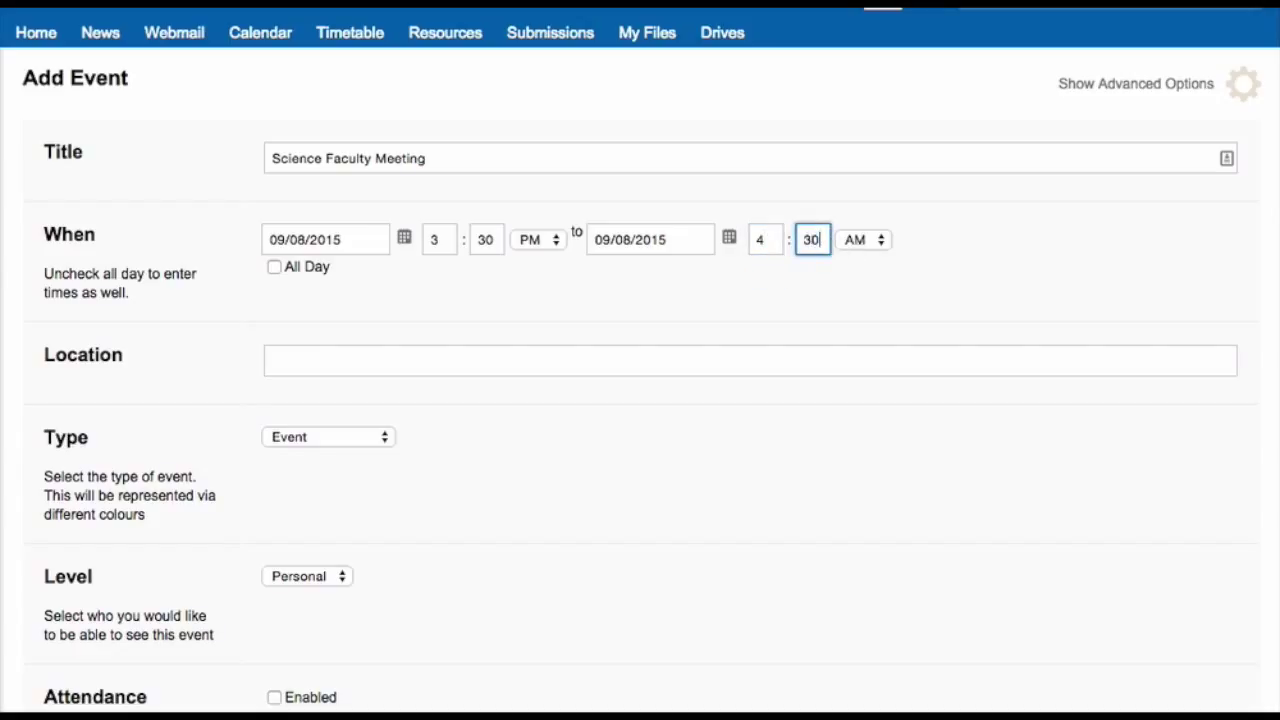
left_click(864, 245)
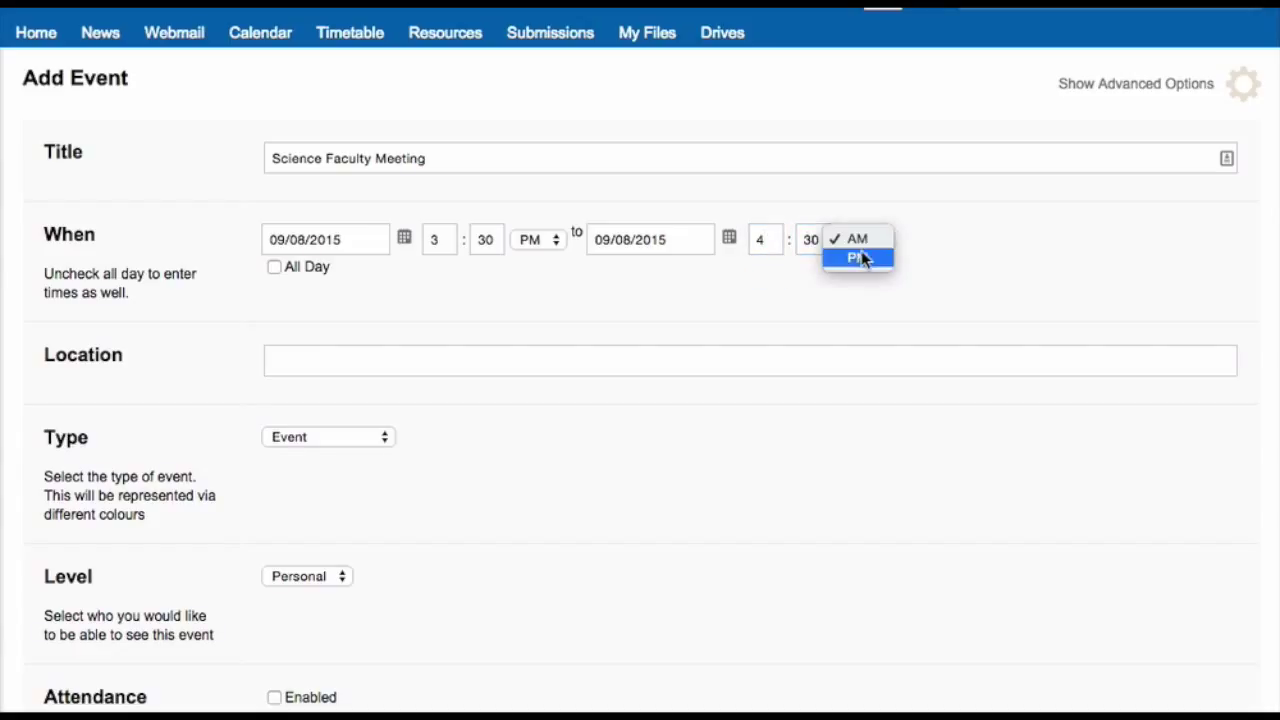
left_click(861, 258)
Enter Room 7 as the event location and set the event type to Staff Only
left_click(716, 359)
type("Room 7")
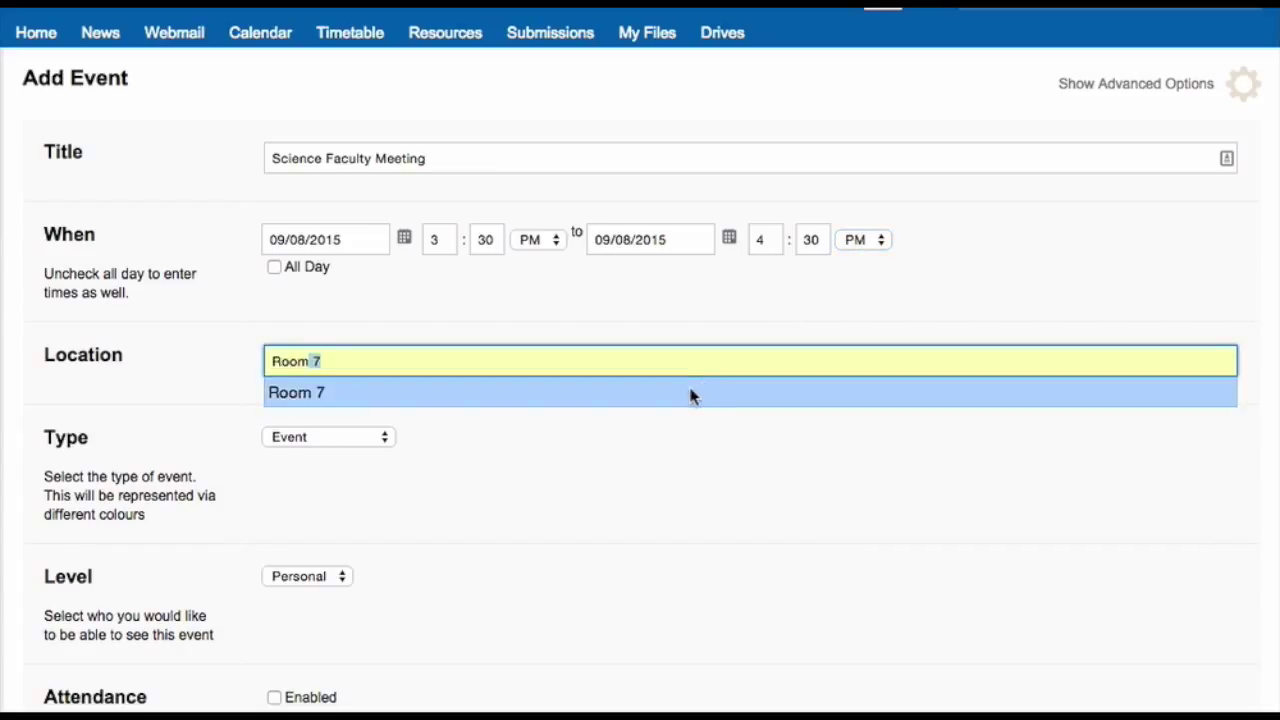
left_click(690, 394)
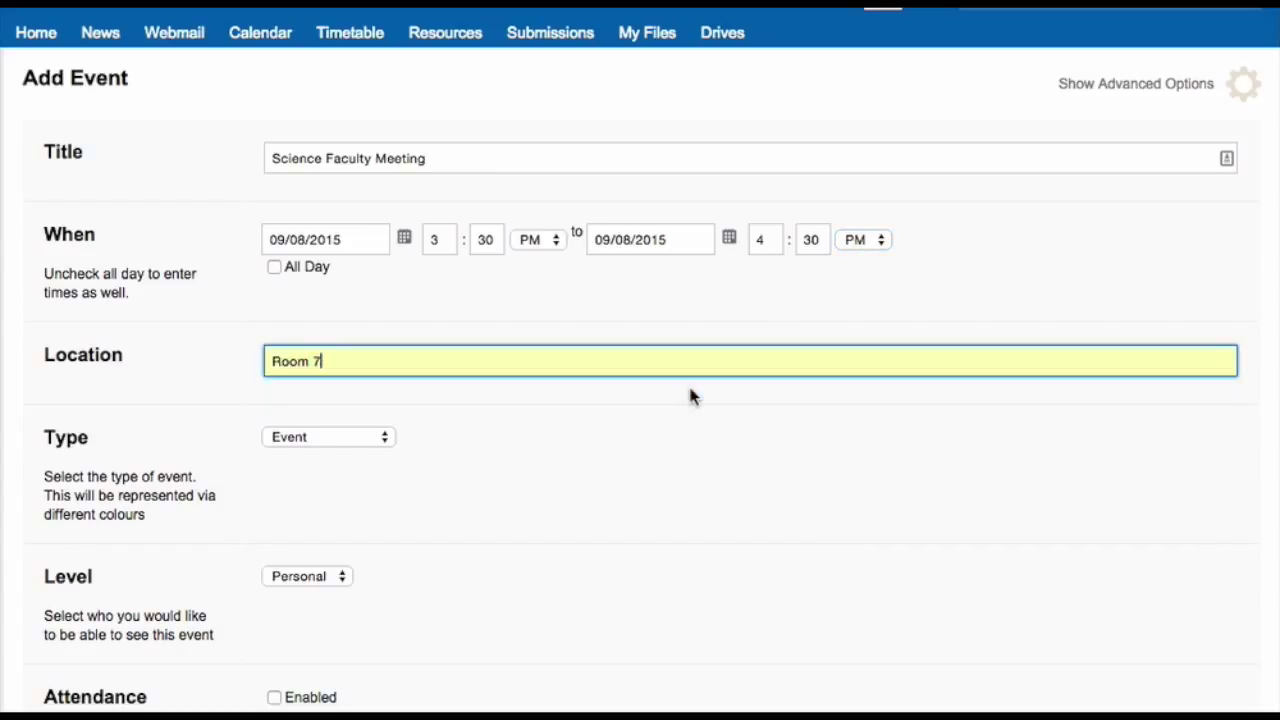
left_click(374, 441)
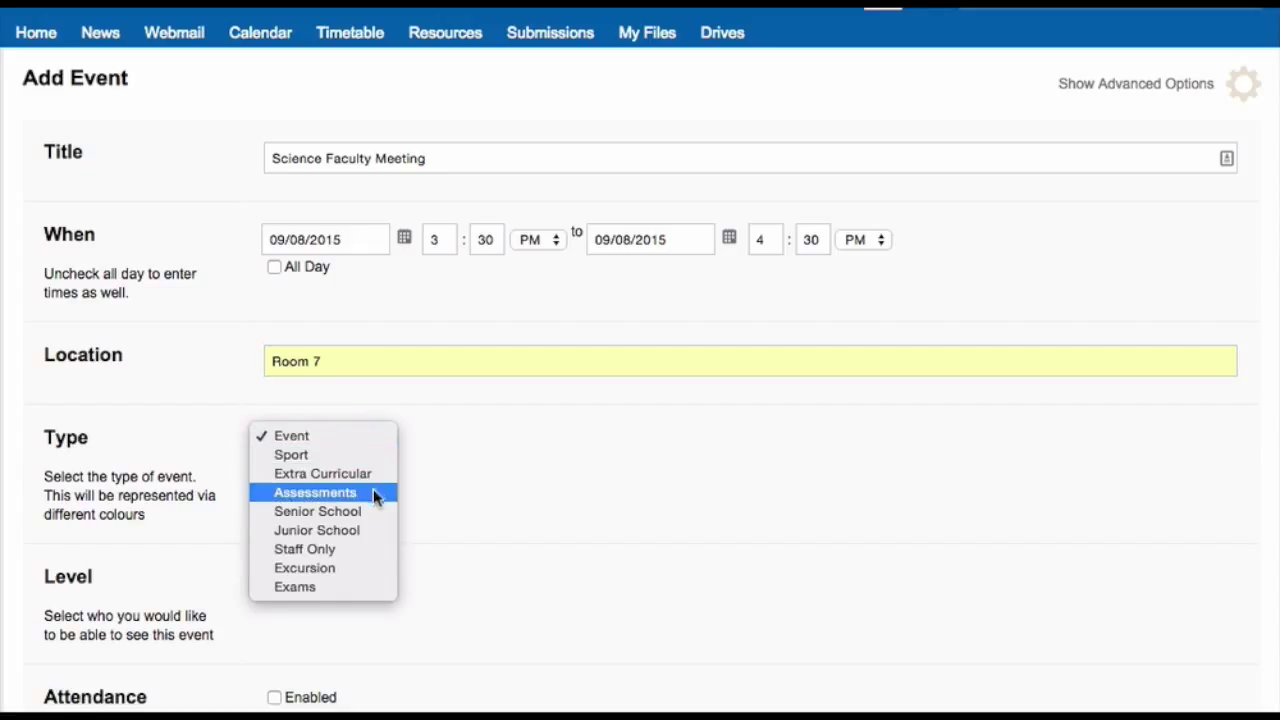
left_click(366, 551)
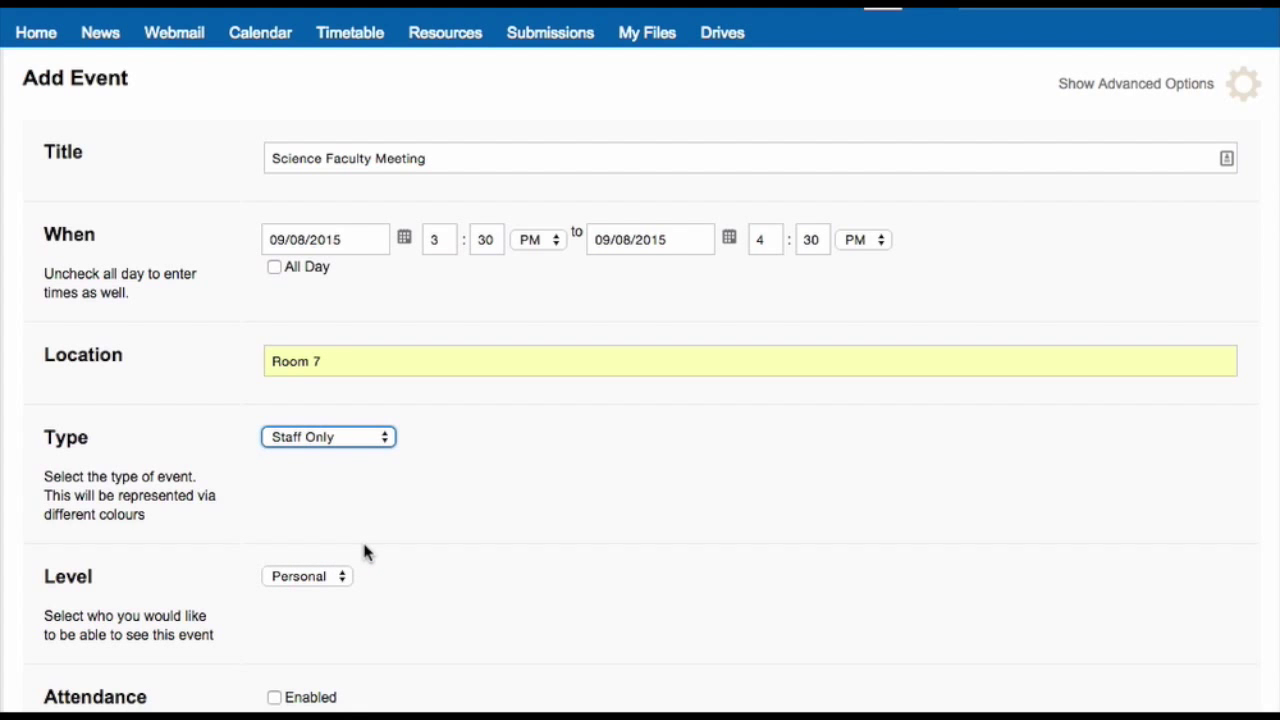
Try the Group visibility level with the English 3 4 group selected, and clear that group again
scroll(364, 551, "down", 7)
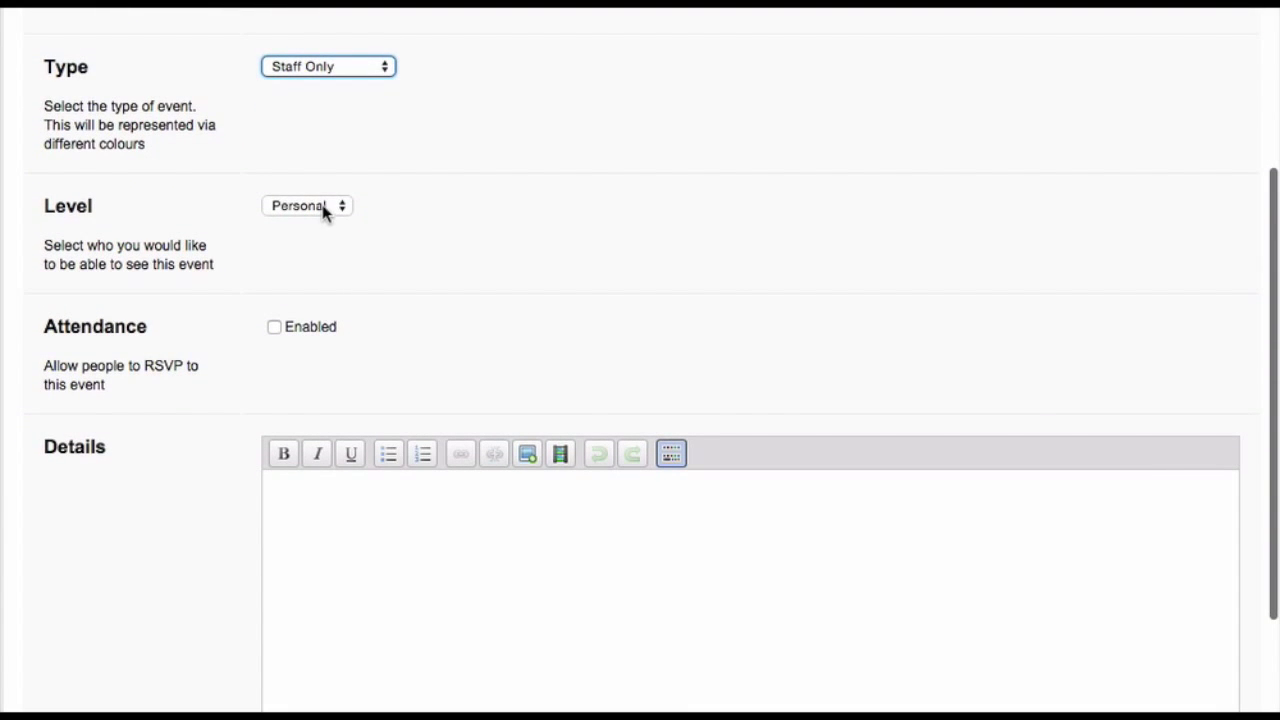
left_click(323, 207)
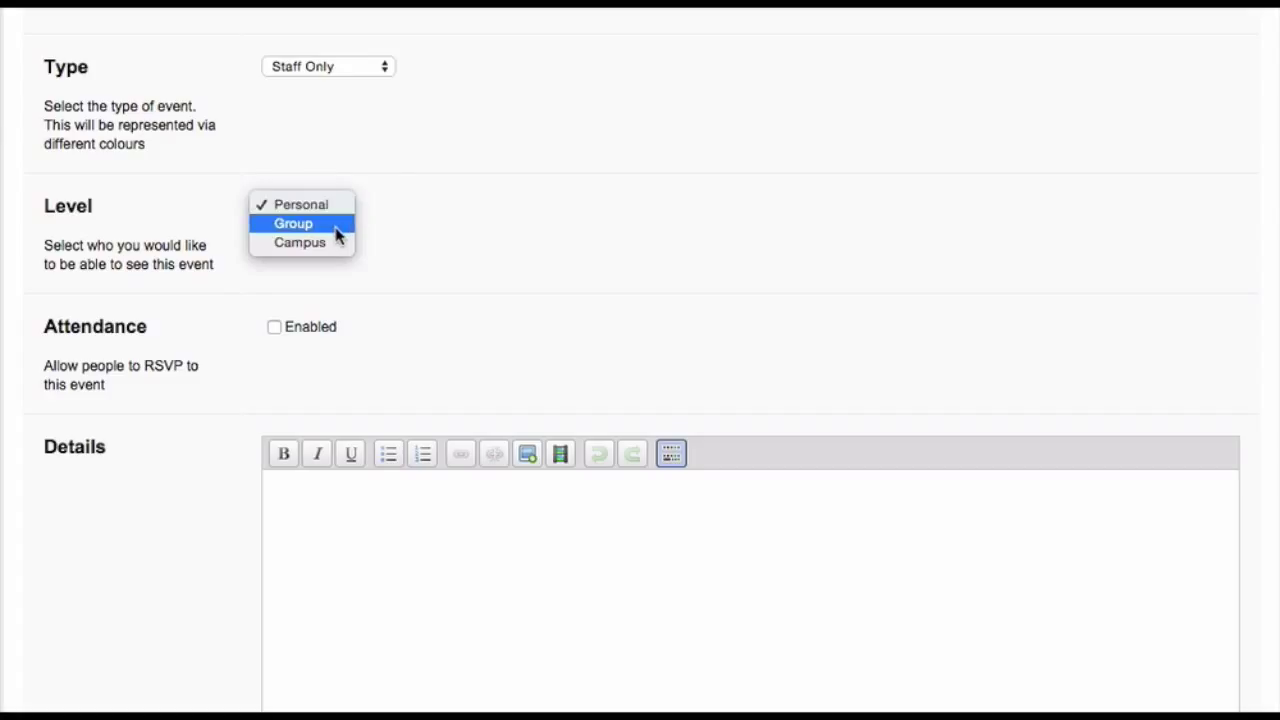
left_click(337, 228)
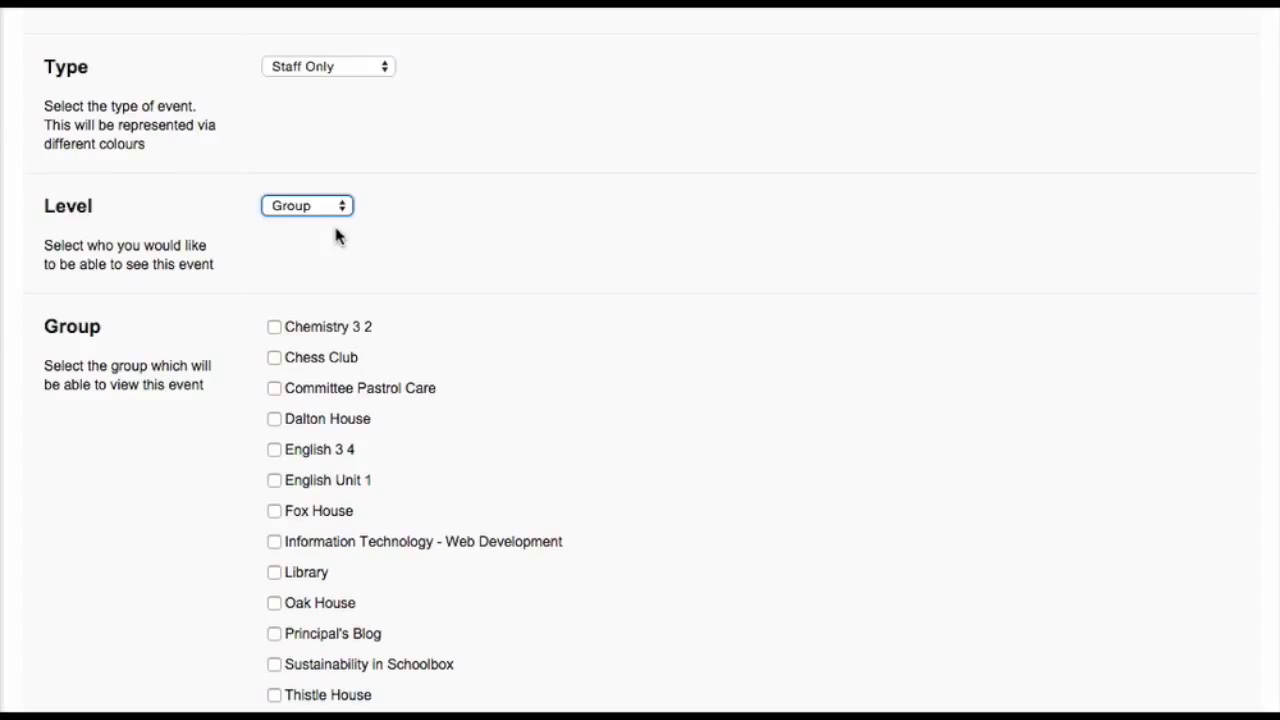
left_click(351, 458)
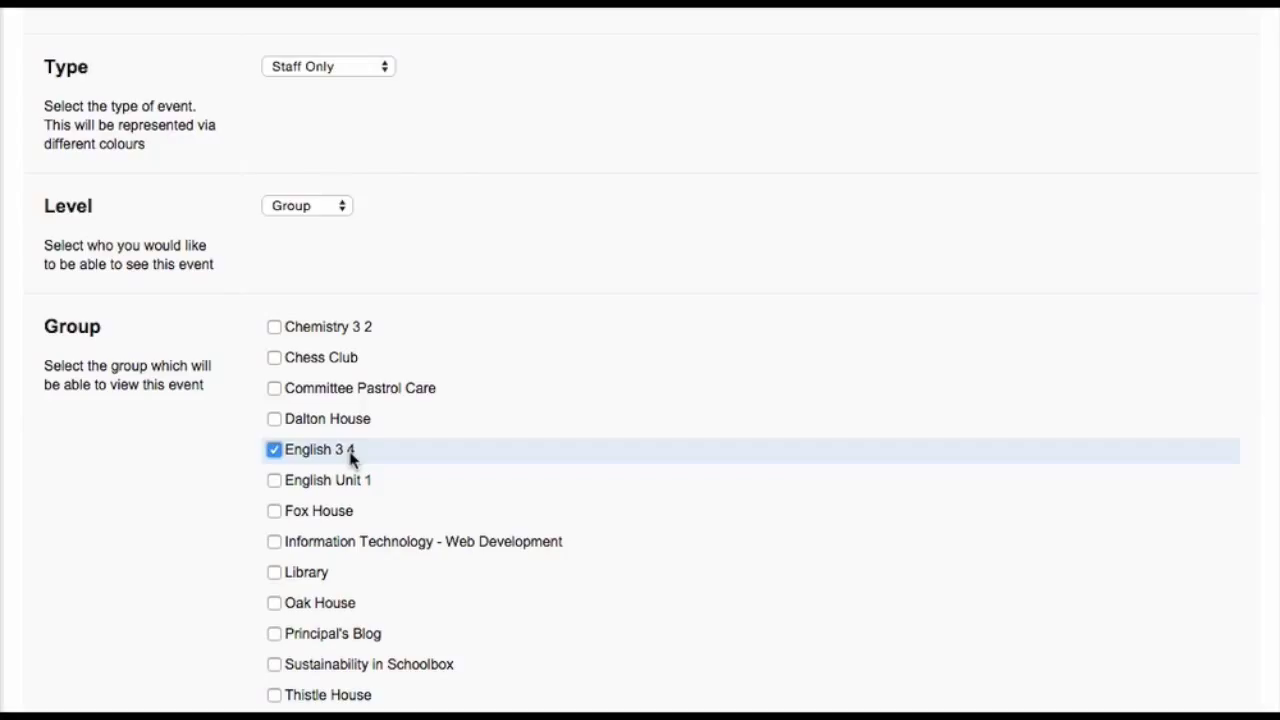
left_click(350, 457)
Set the event's level to Campus and make it visible to the Teachers role
left_click(336, 205)
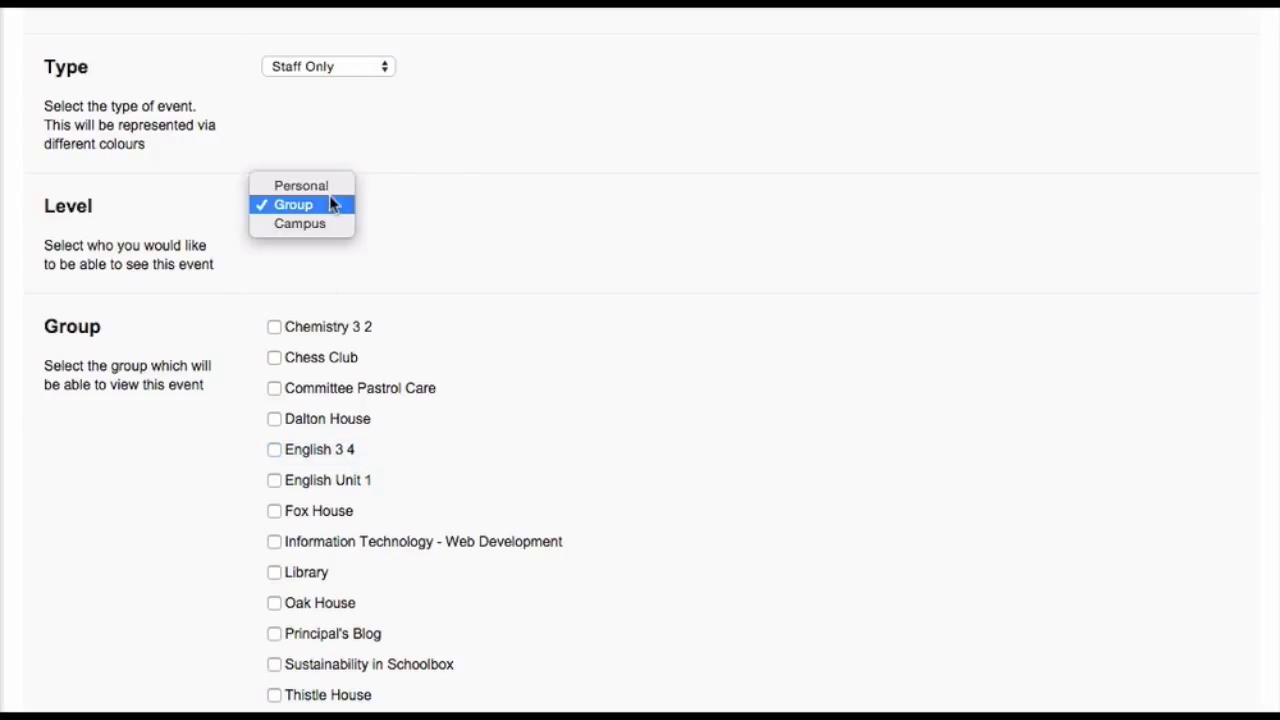
left_click(300, 224)
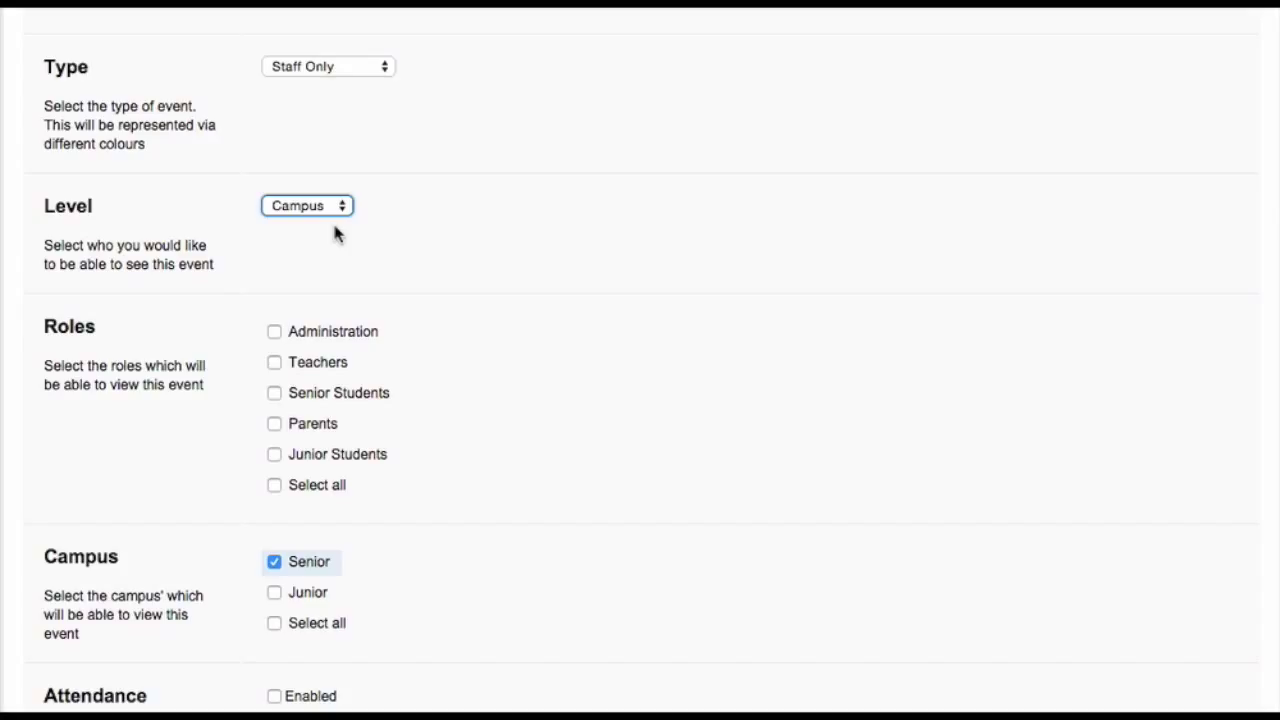
left_click(327, 362)
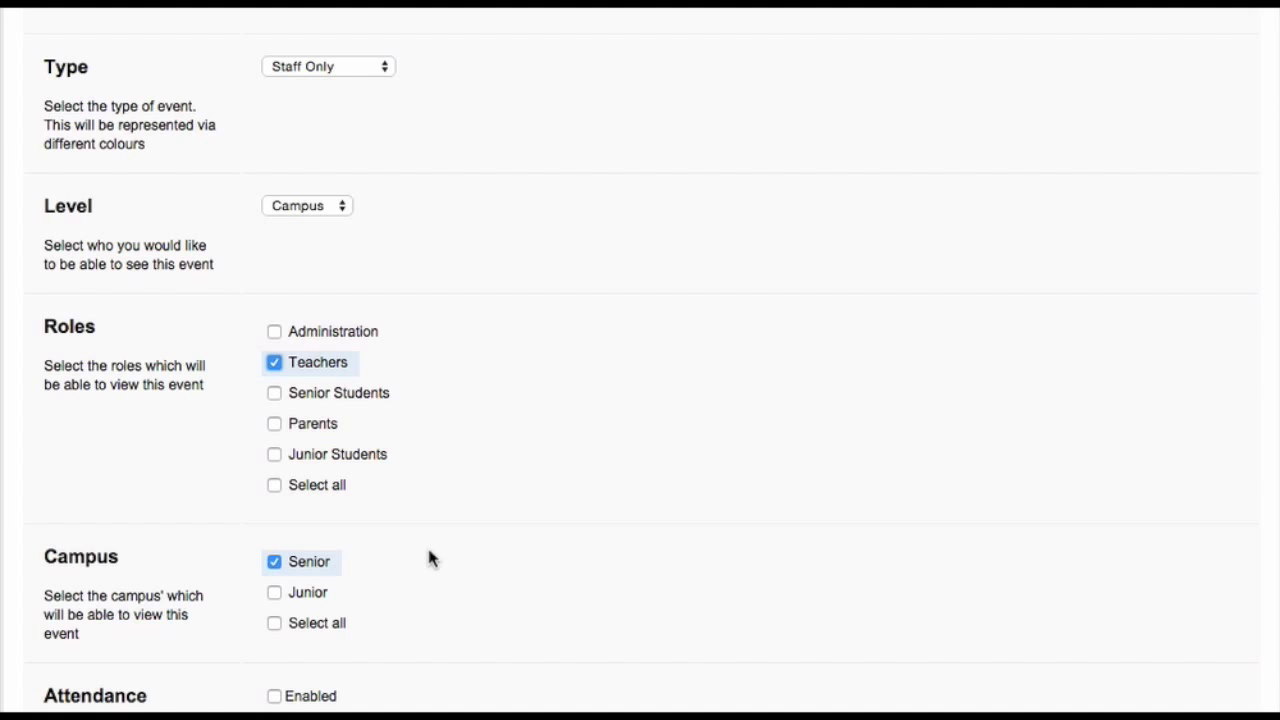
Enable attendance for the event and enter the details "Don't forget to read the minutes from last week."
scroll(428, 552, "down", 10)
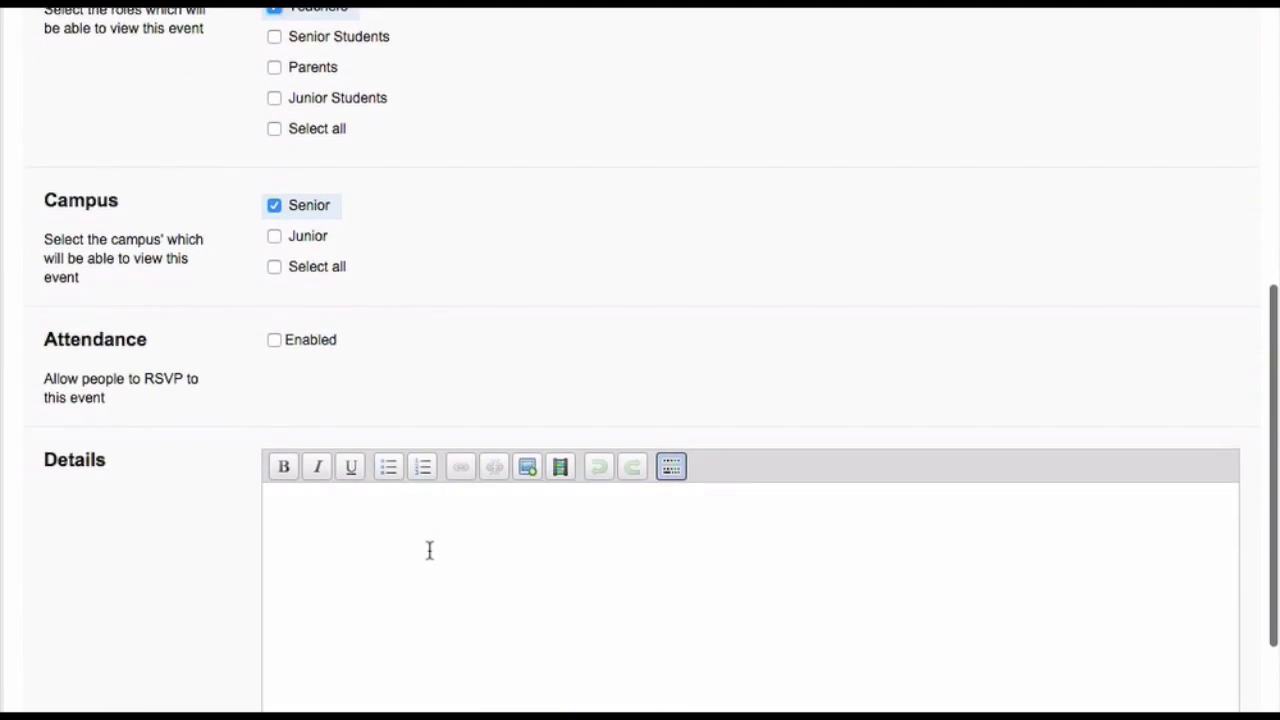
left_click(313, 260)
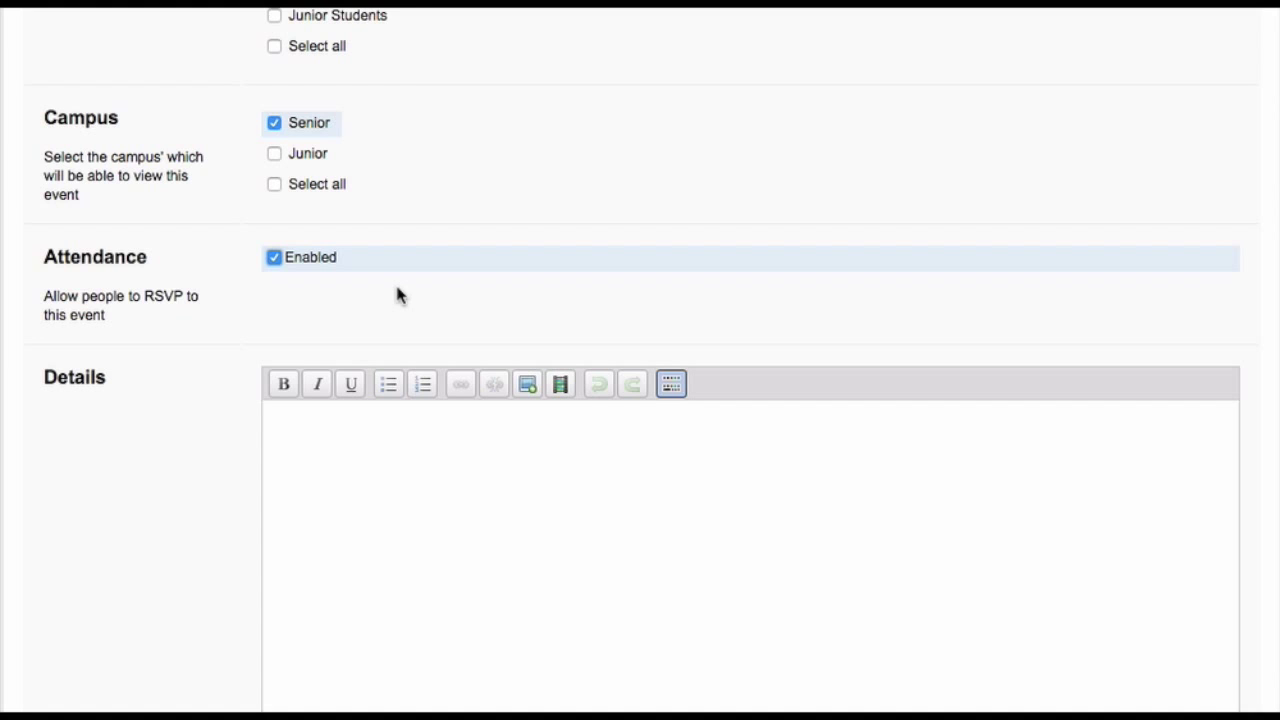
scroll(397, 289, "down", 5)
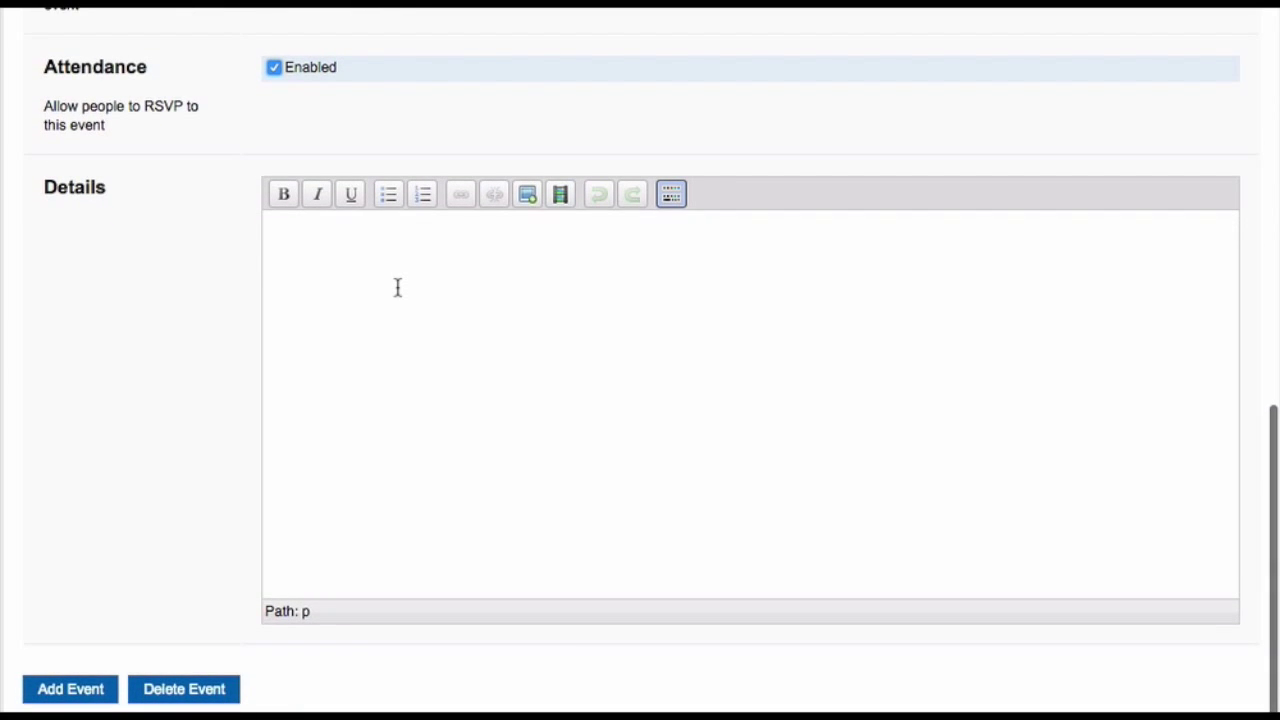
left_click(397, 288)
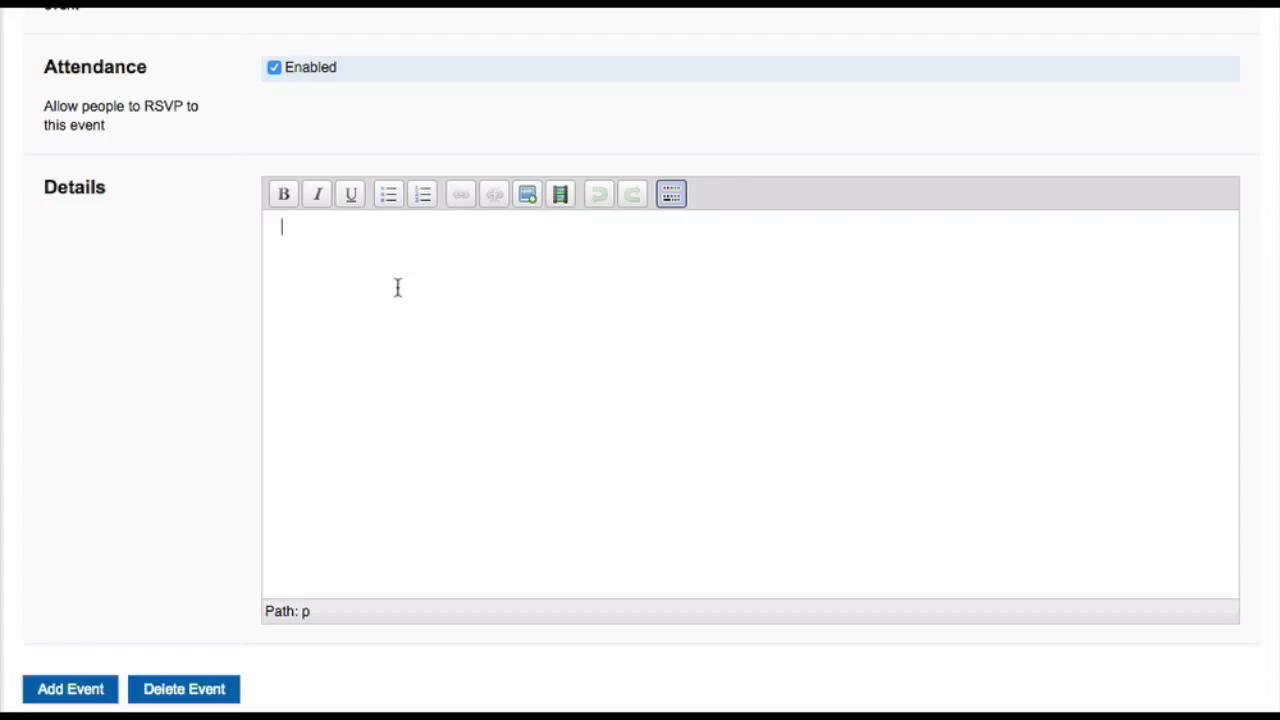
type("Don't forget to ")
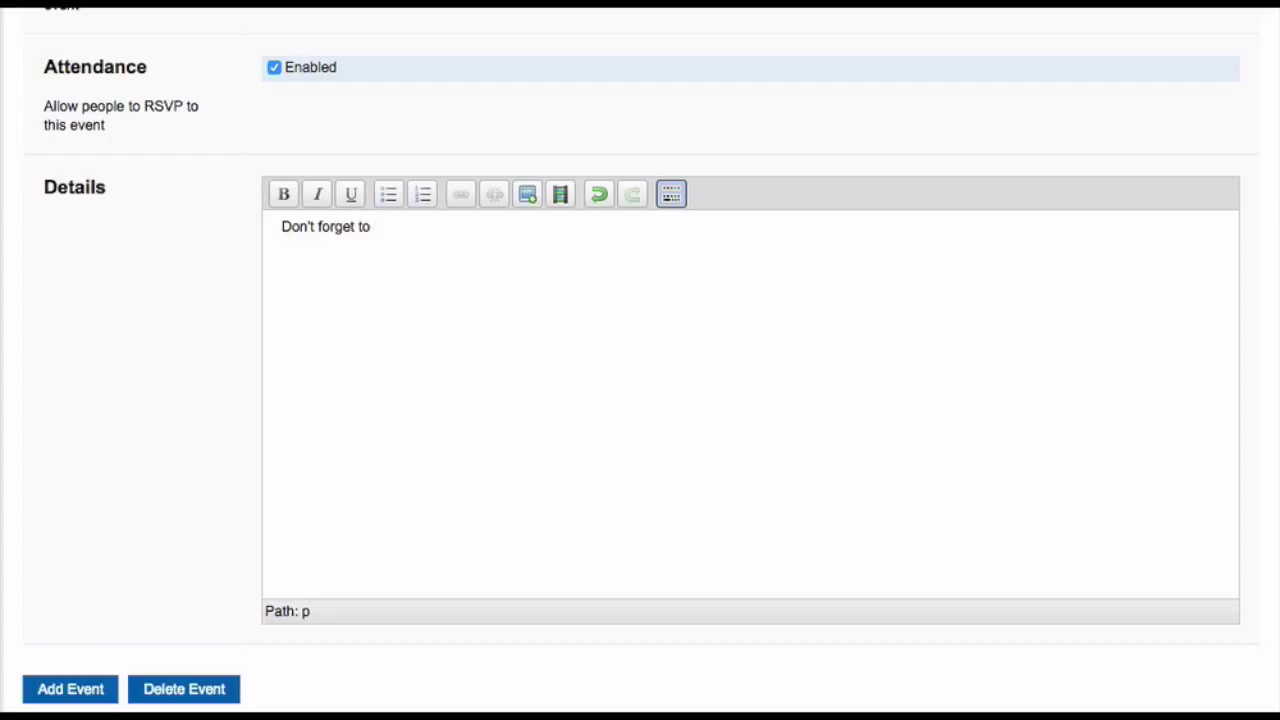
type("read the minutes from last week.")
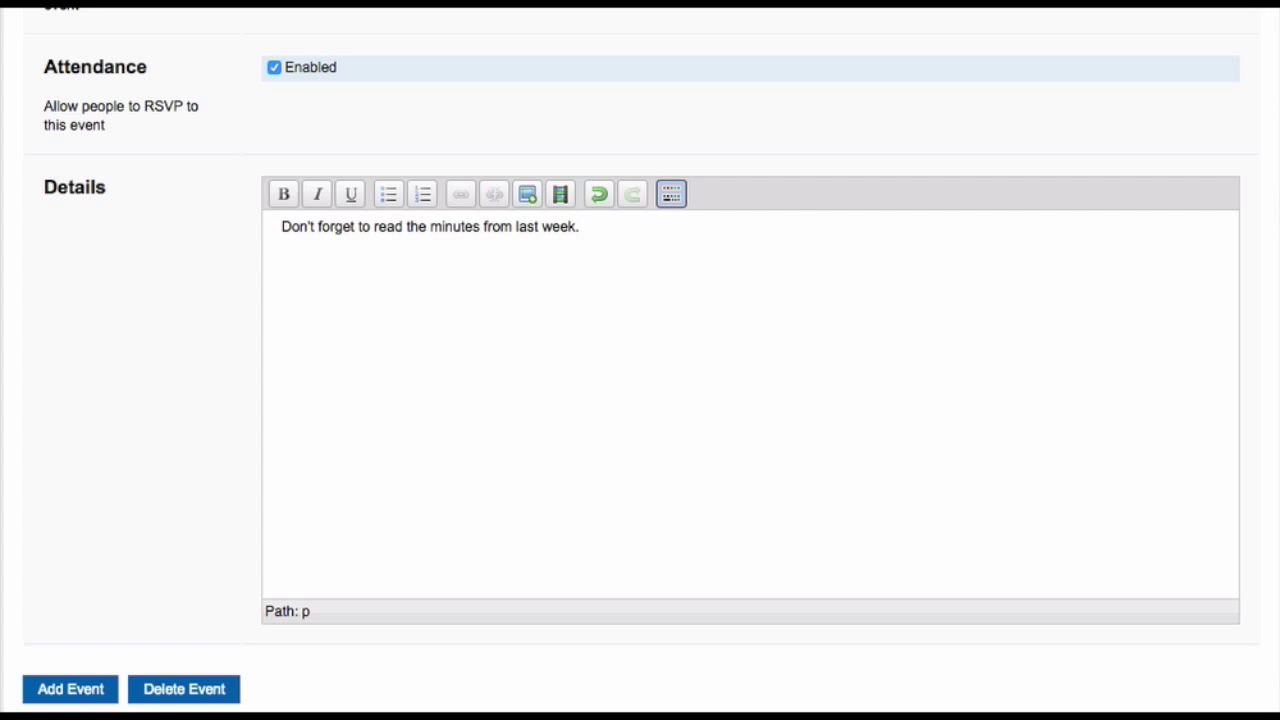
Show the event's advanced options and examine the publish date, repeat frequency and repeat-until settings without changing them
scroll(834, 209, "up", 5)
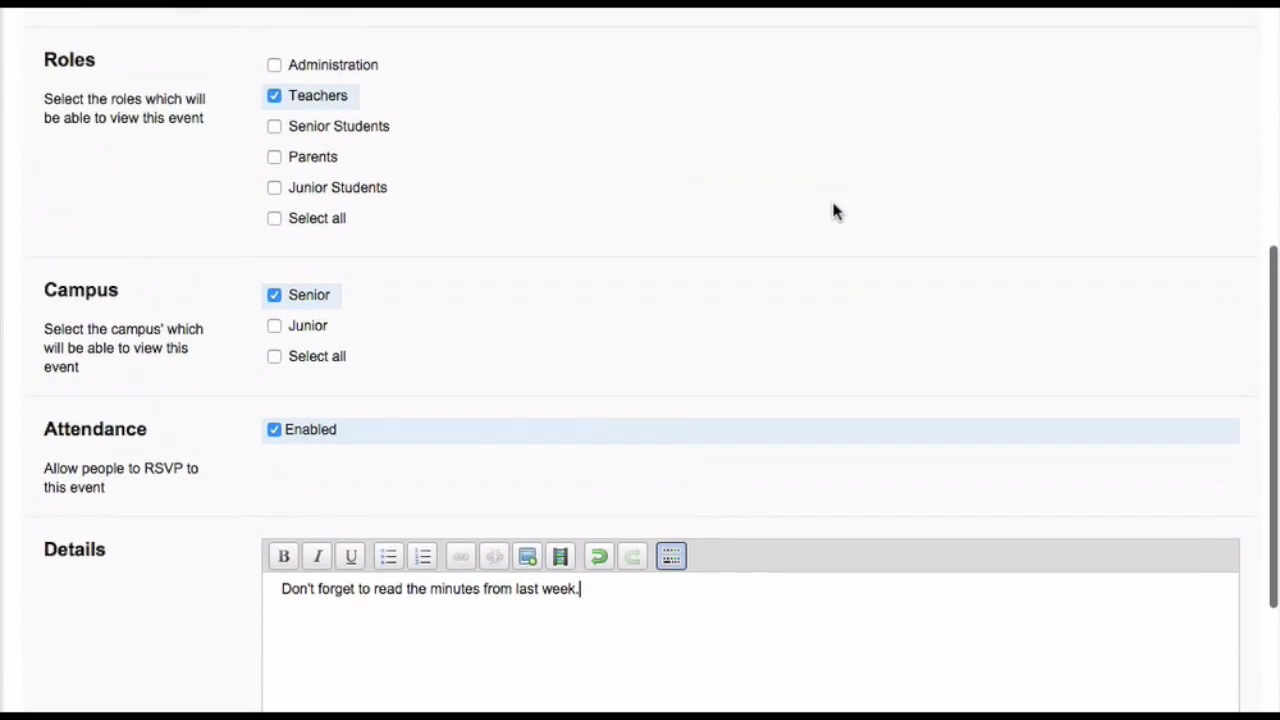
scroll(834, 209, "up", 9)
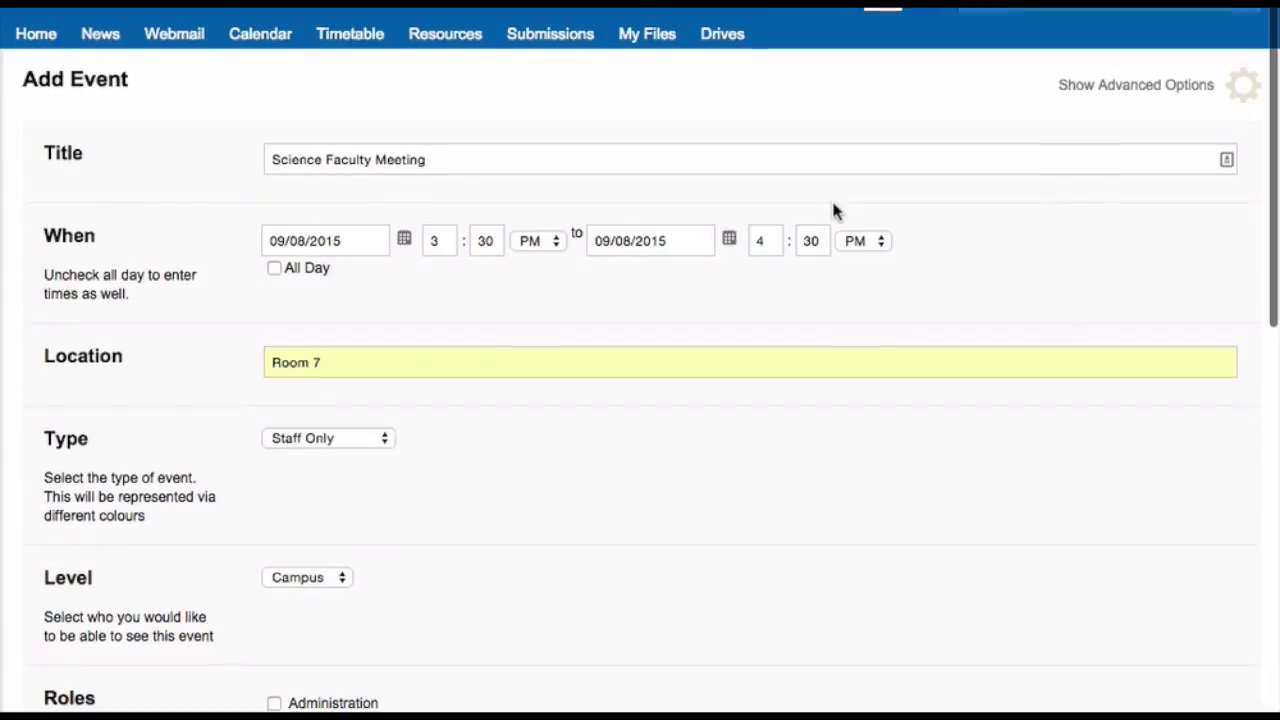
left_click(1245, 92)
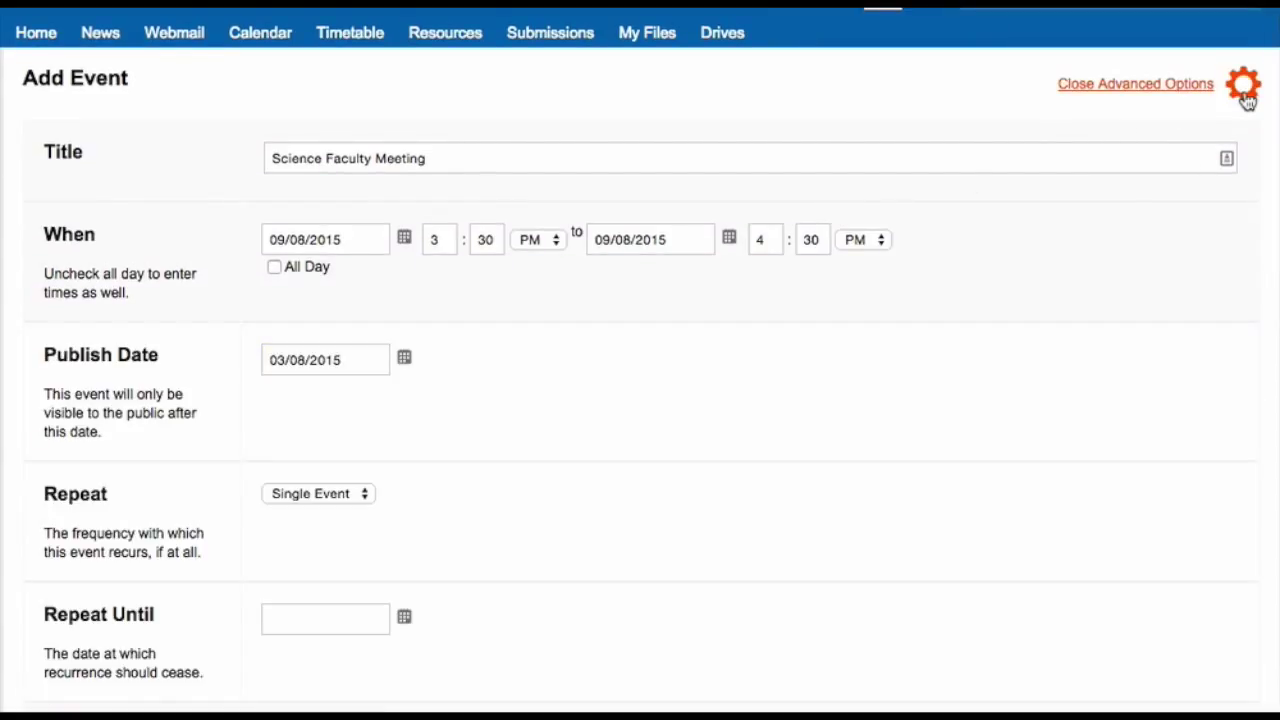
left_click(358, 360)
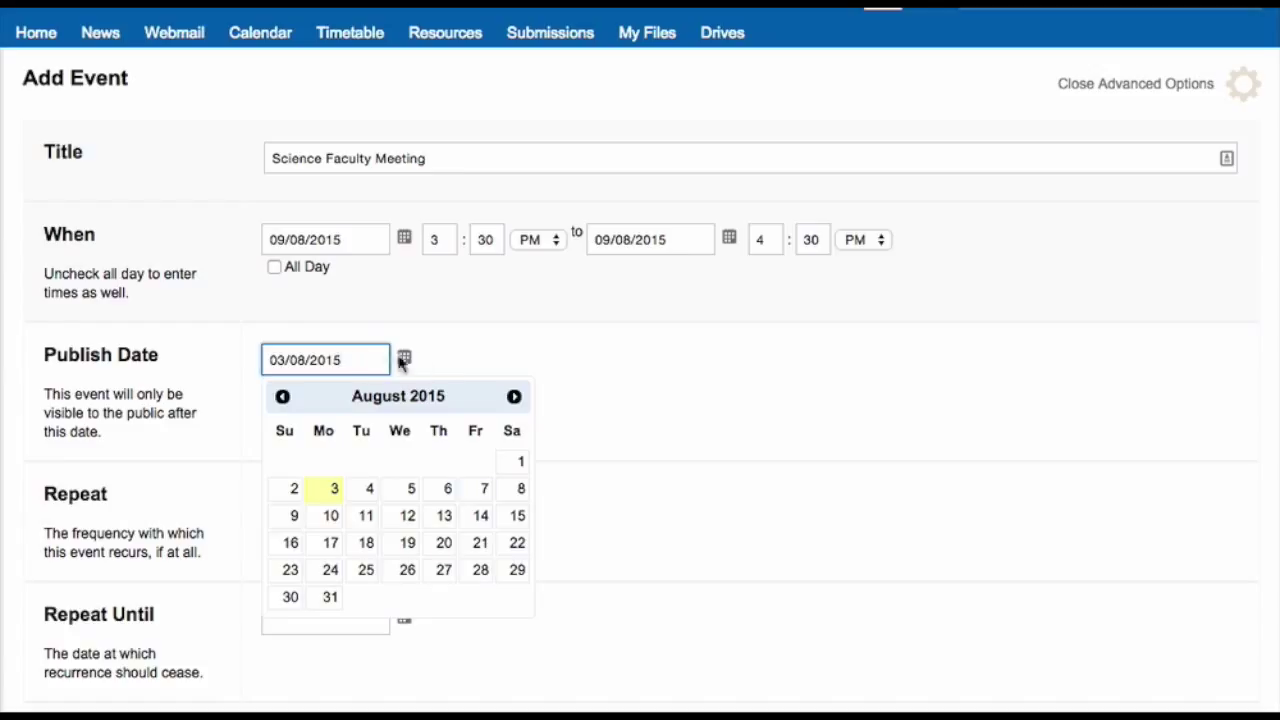
left_click(458, 362)
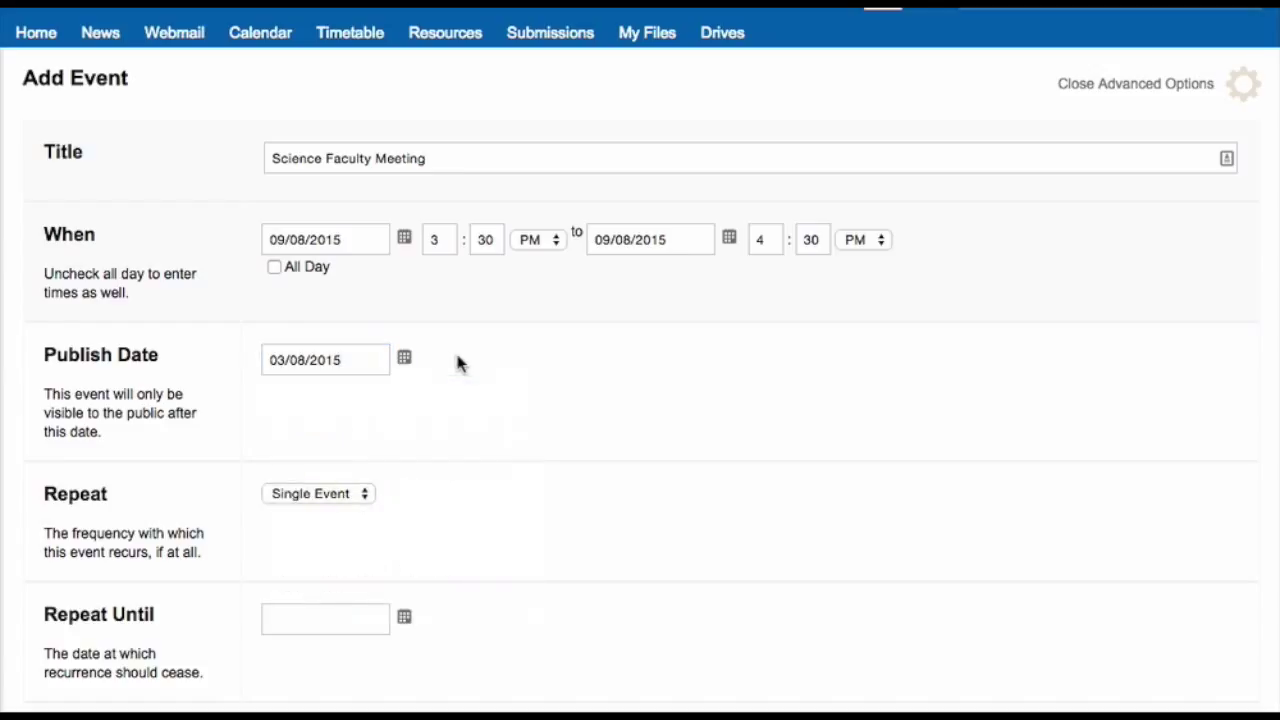
left_click(344, 495)
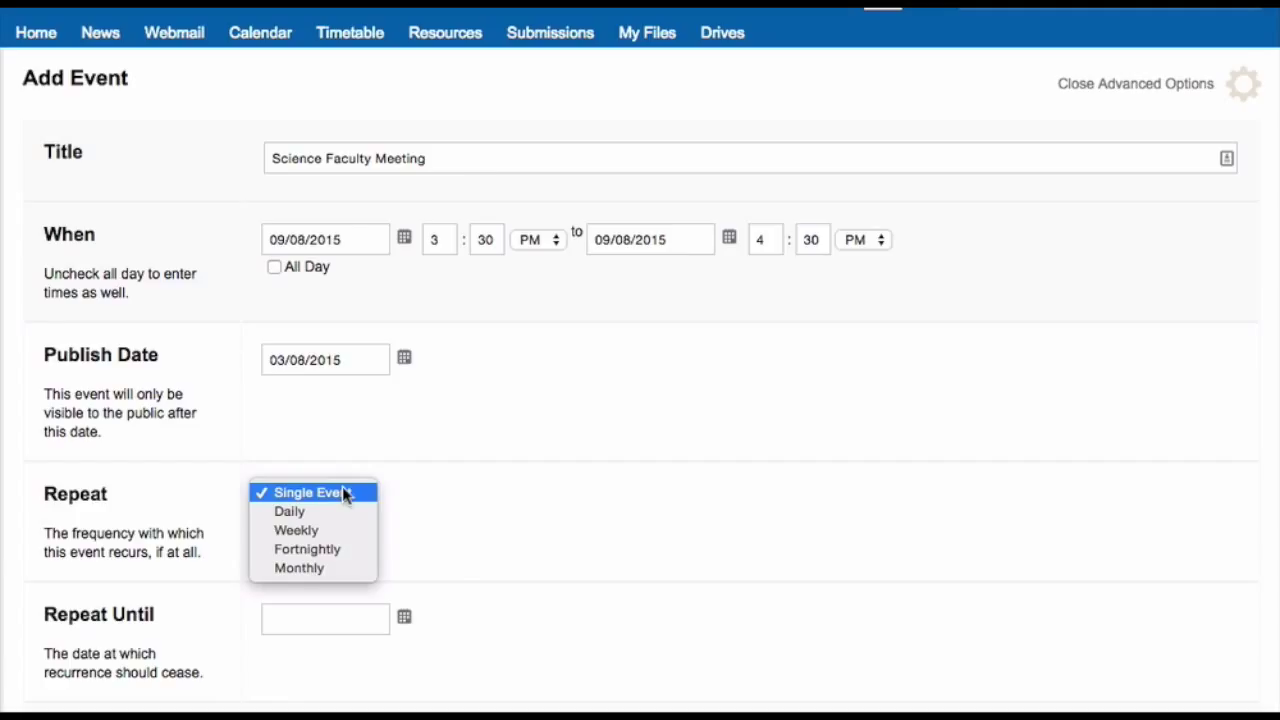
left_click(446, 564)
left_click(338, 617)
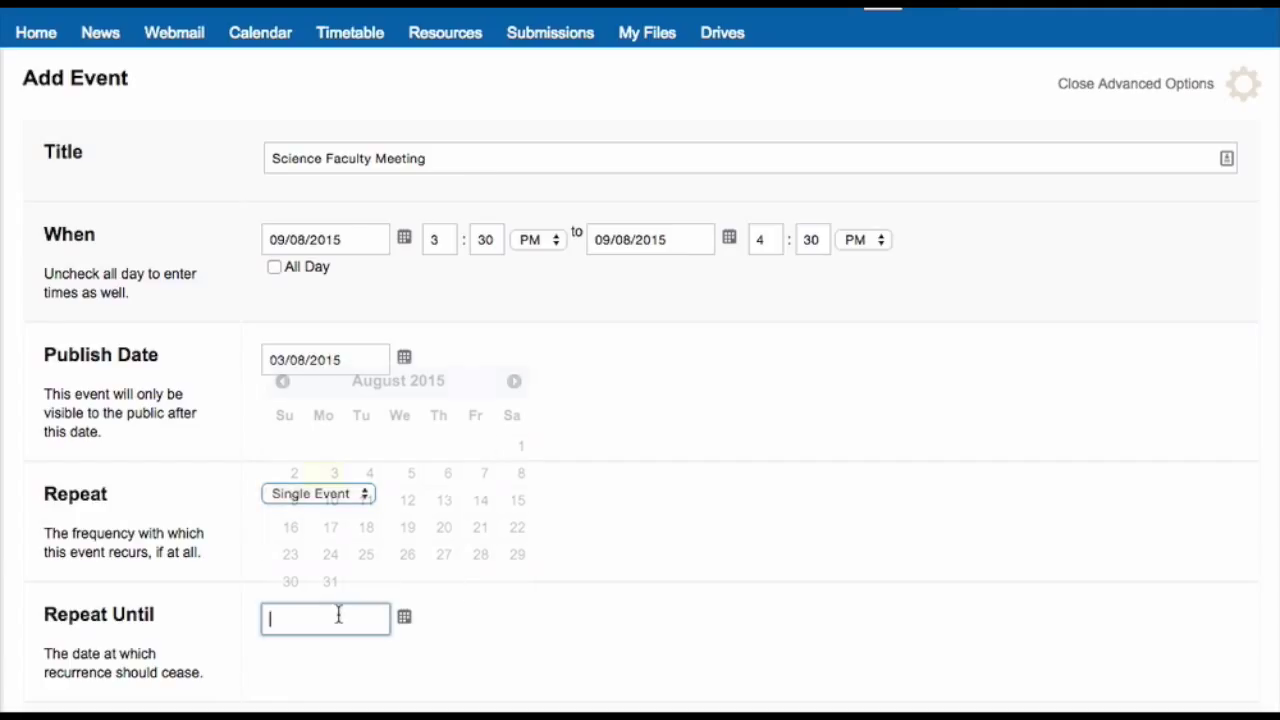
left_click(462, 632)
Submit the completed form to add the Science Faculty Meeting to the calendar
scroll(463, 636, "down", 2)
scroll(463, 636, "down", 10)
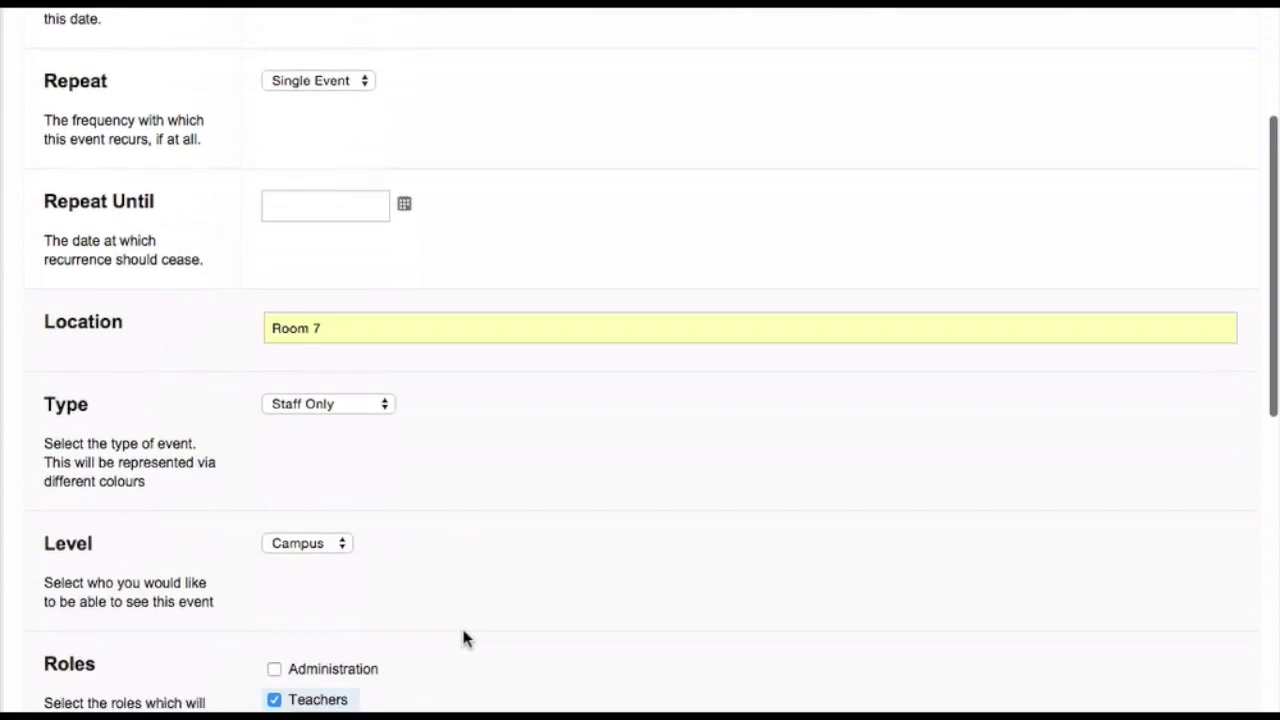
scroll(463, 638, "down", 7)
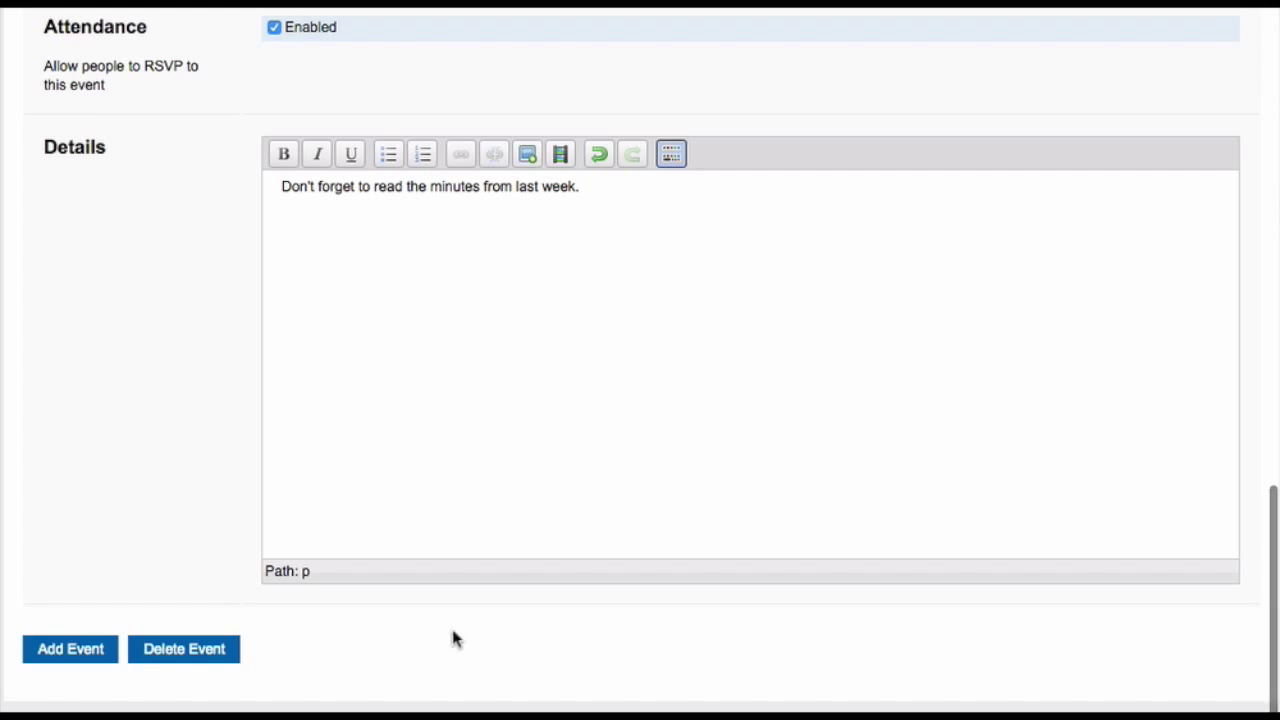
left_click(83, 658)
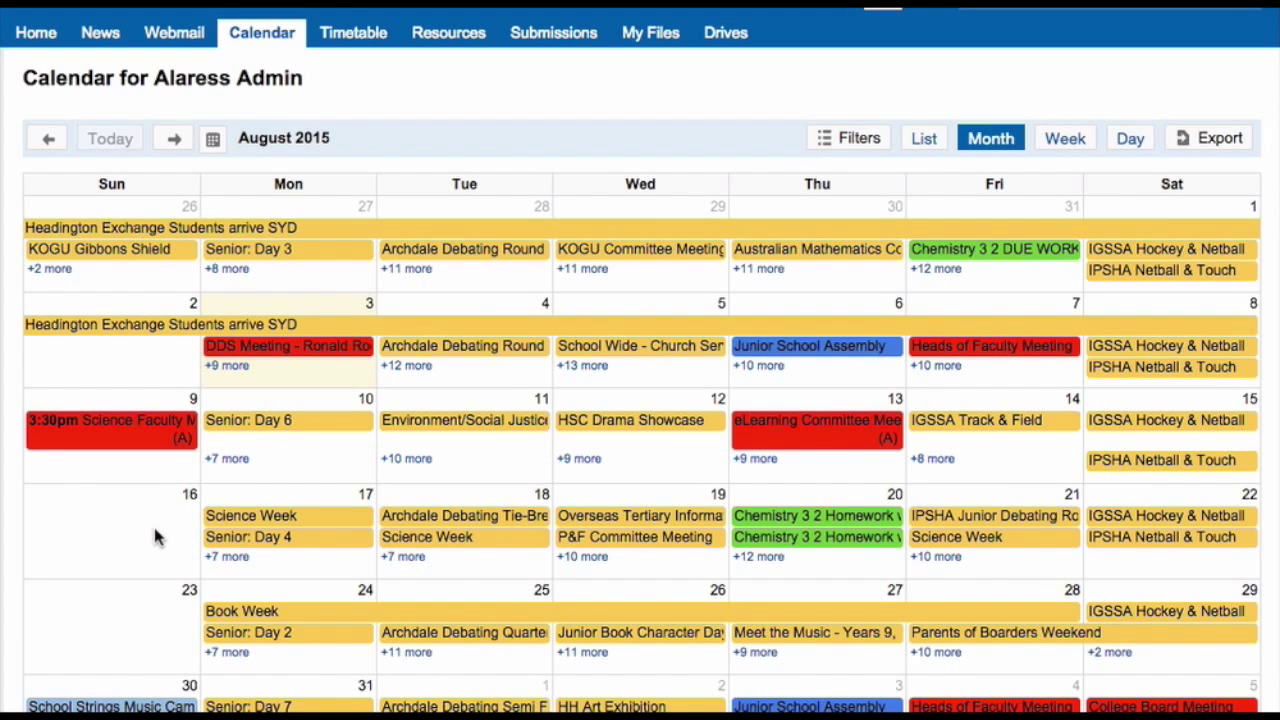
RSVP to the Science Faculty Meeting on 9 August and open its attendees list
left_click(125, 443)
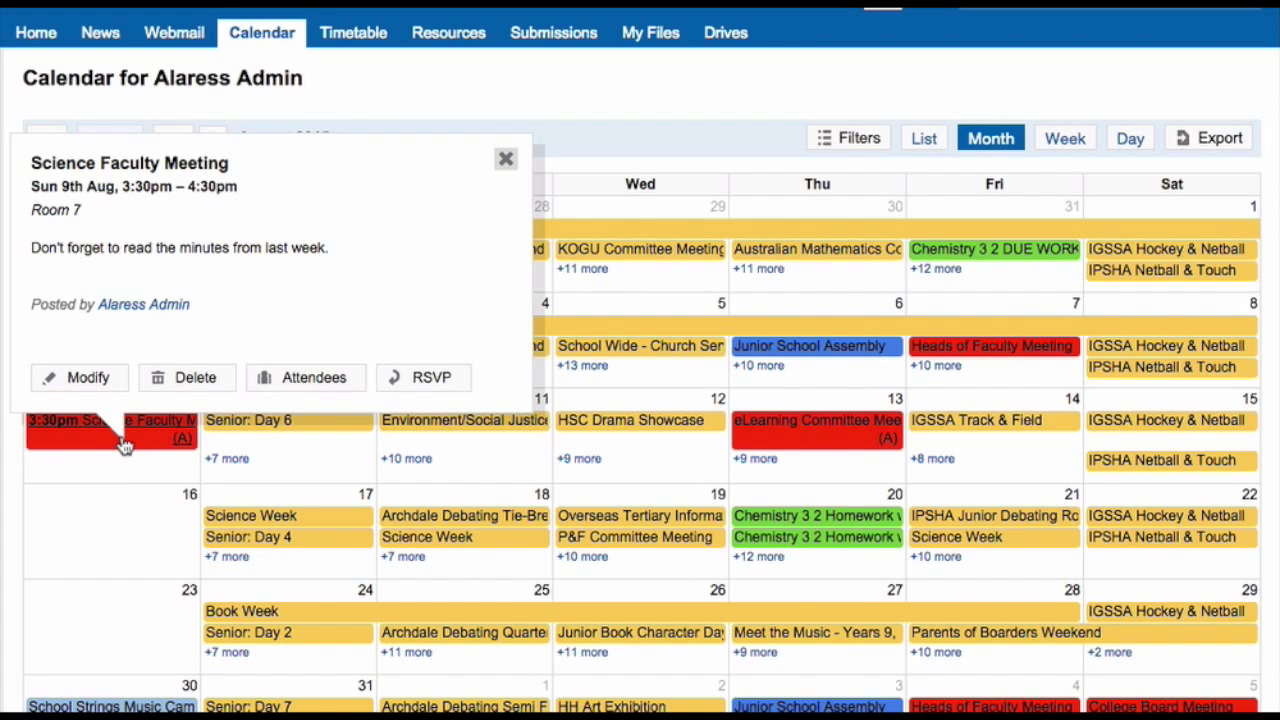
left_click(97, 392)
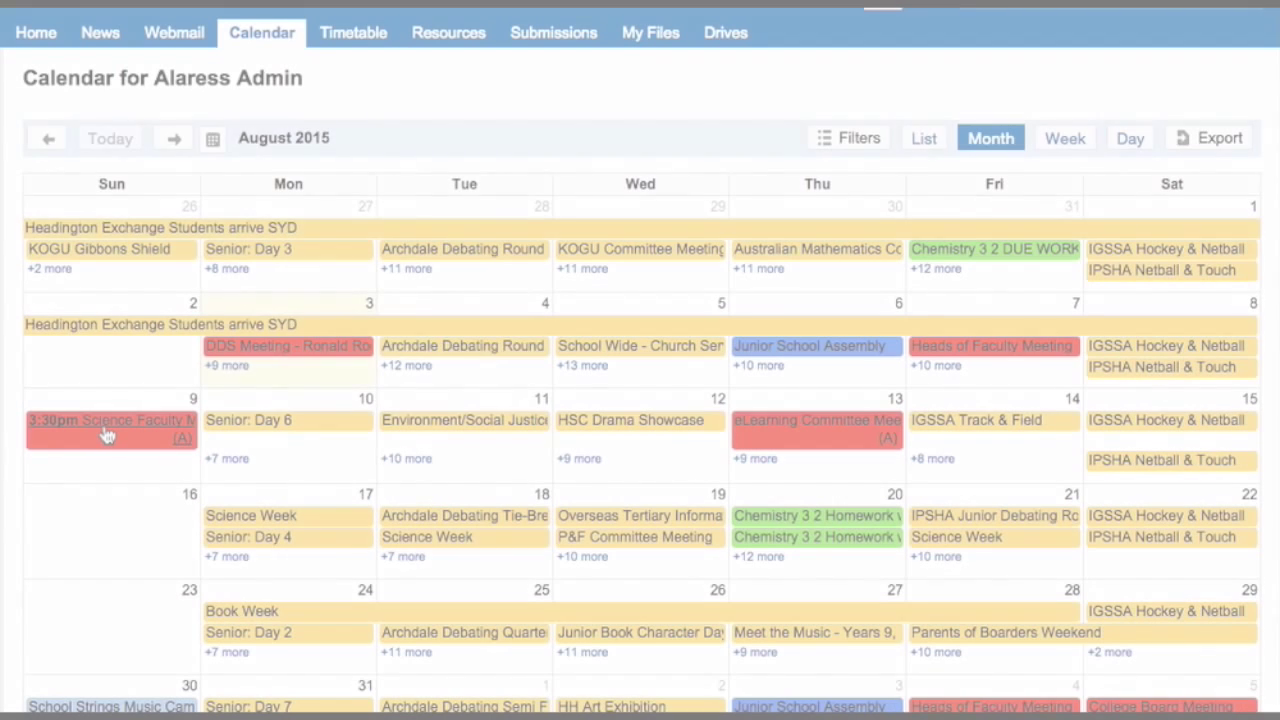
left_click(107, 435)
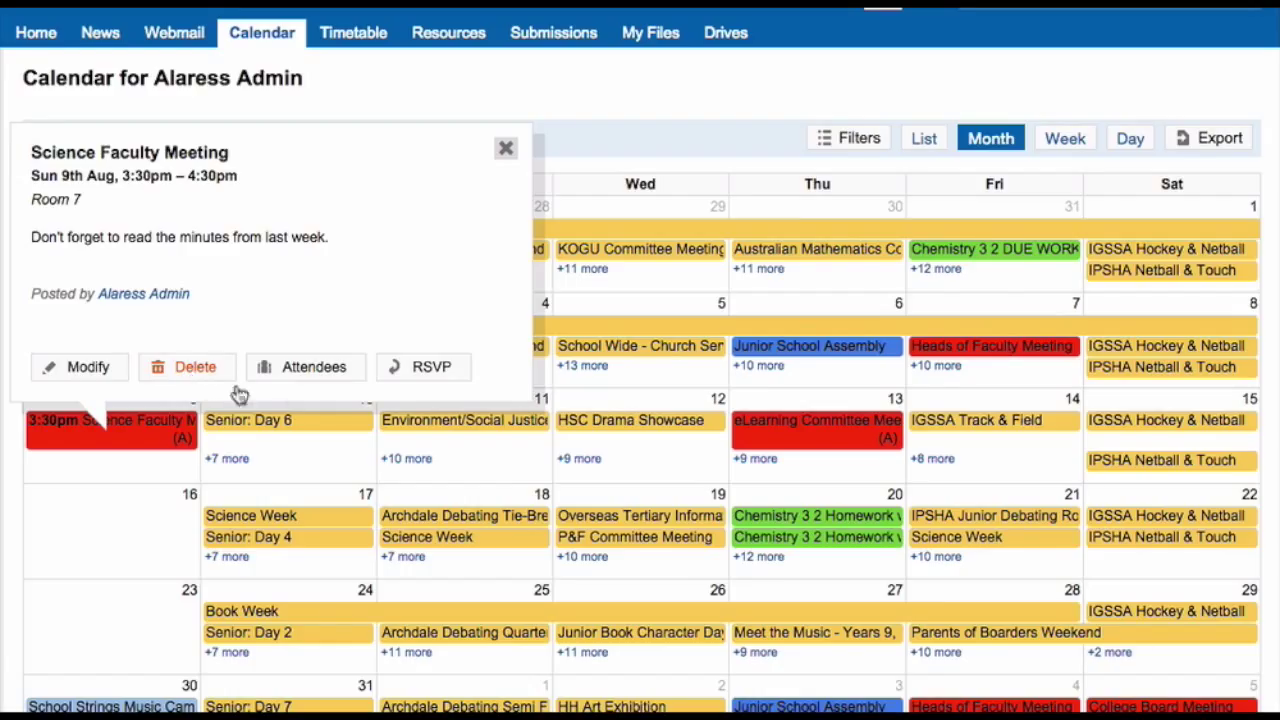
left_click(418, 370)
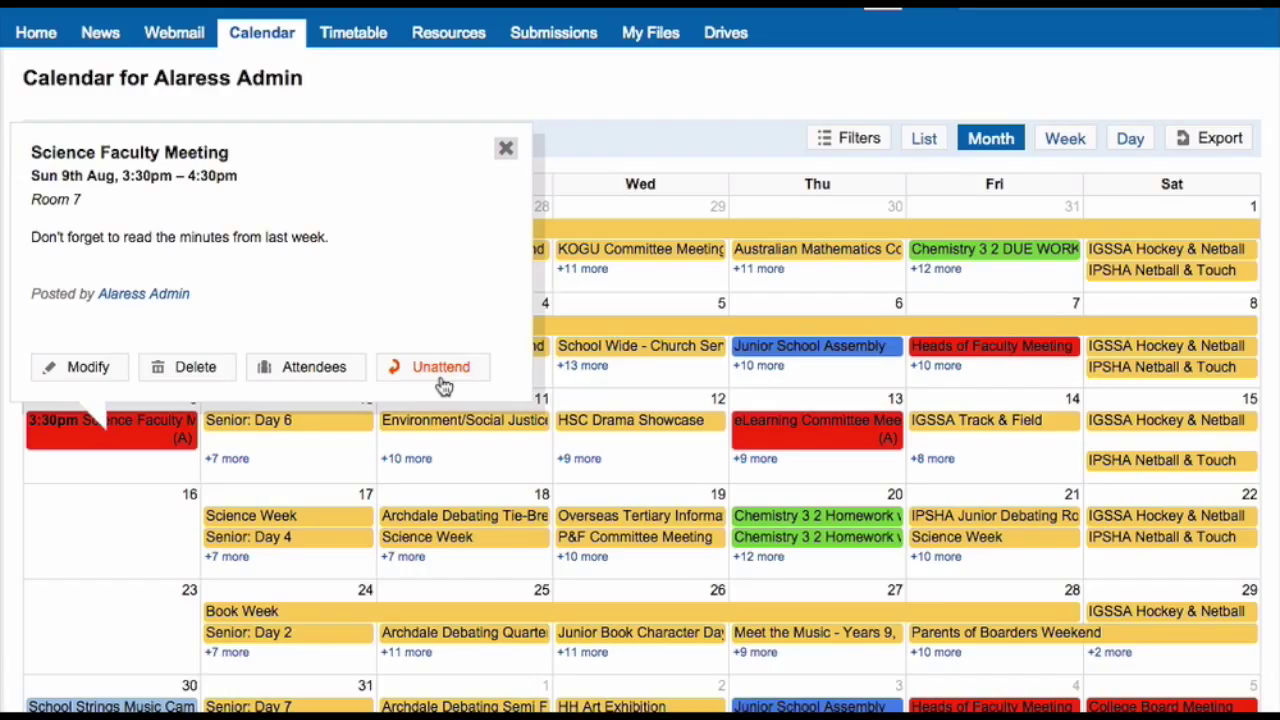
left_click(313, 367)
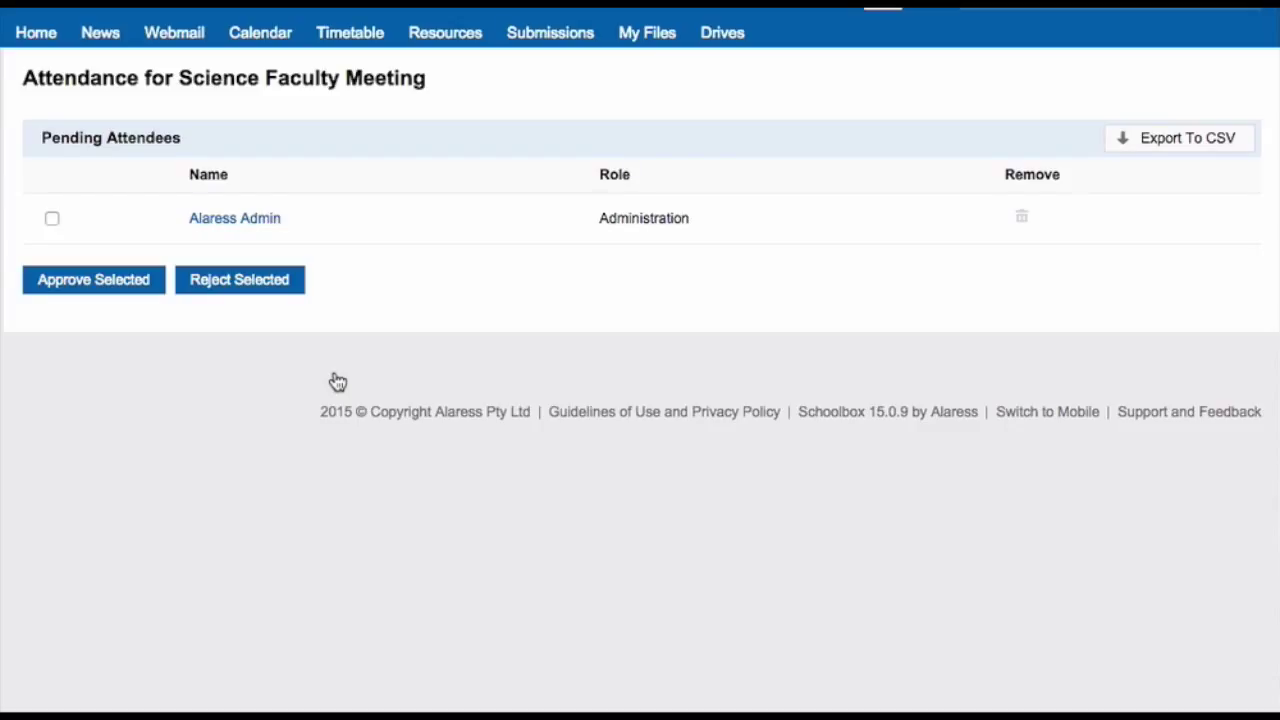